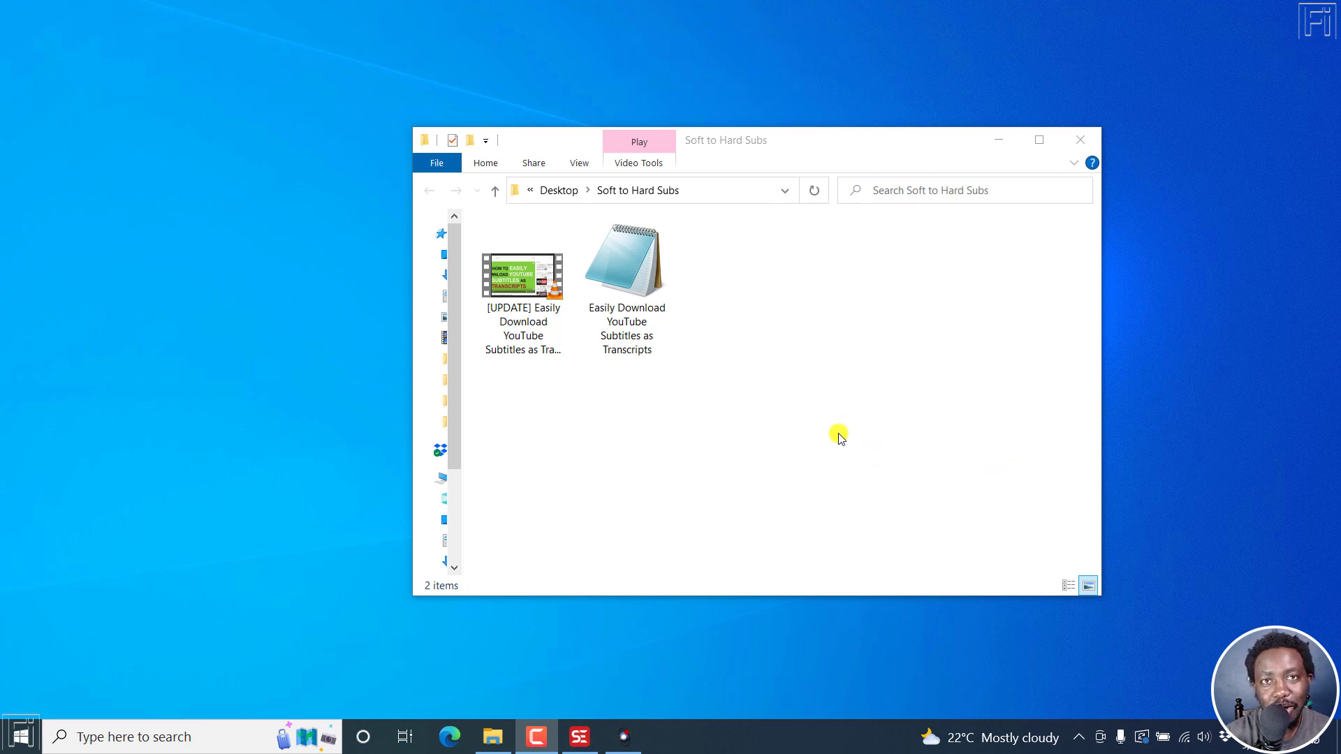
# Step: Check the tutorial video and transcript files in the folder, then clear the selection
pyautogui.click(532, 316)
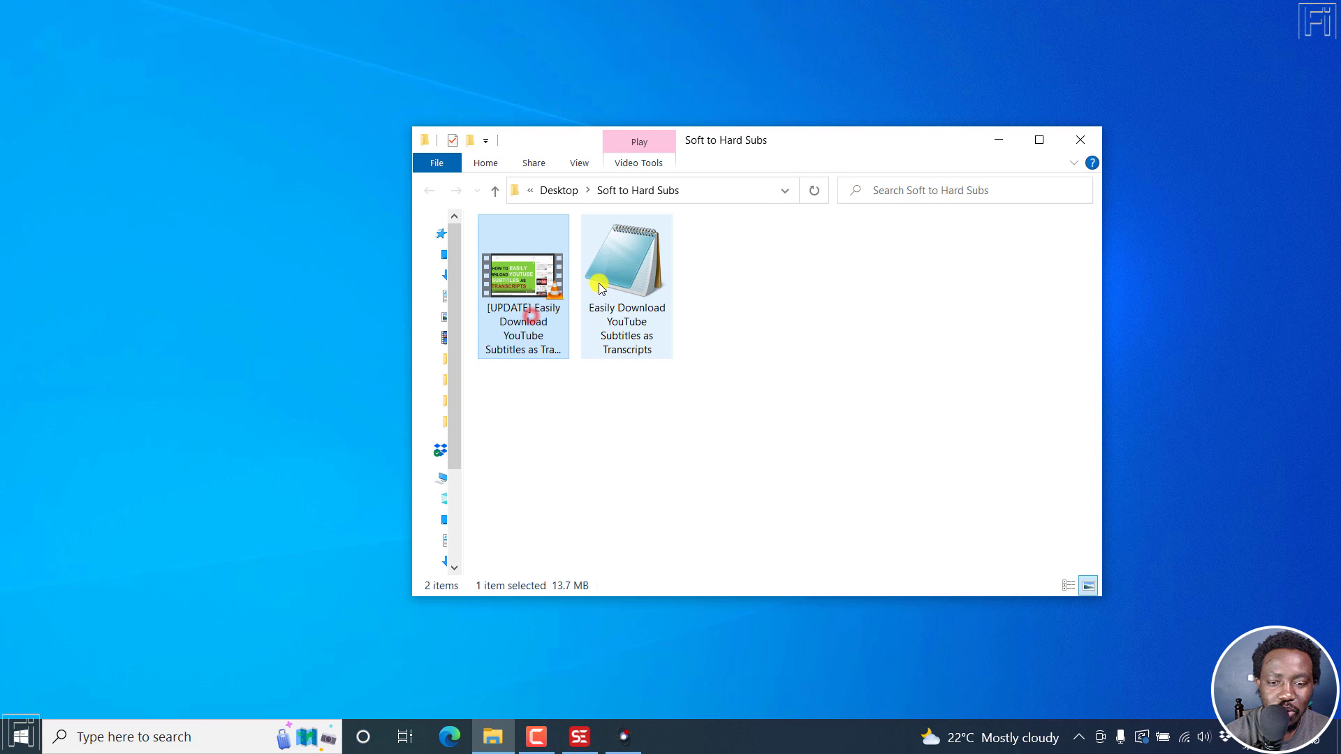
pyautogui.click(613, 281)
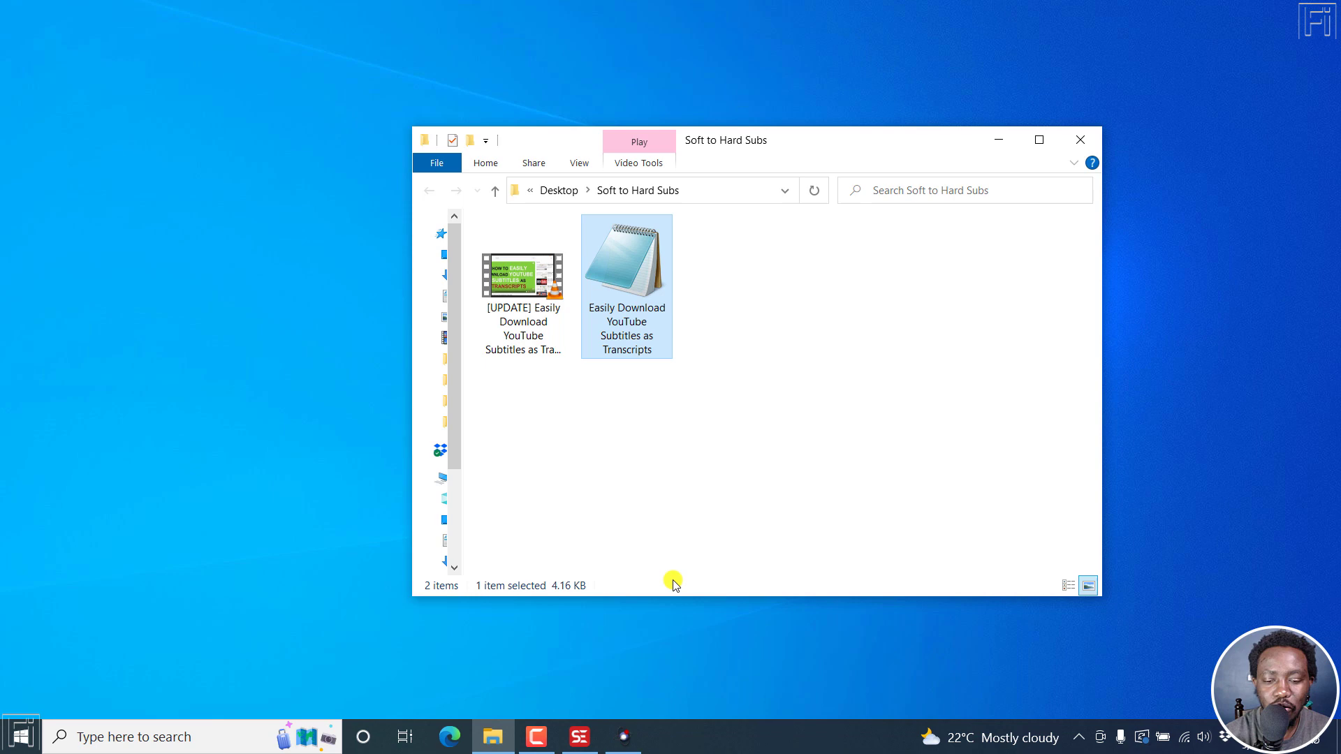
pyautogui.click(625, 742)
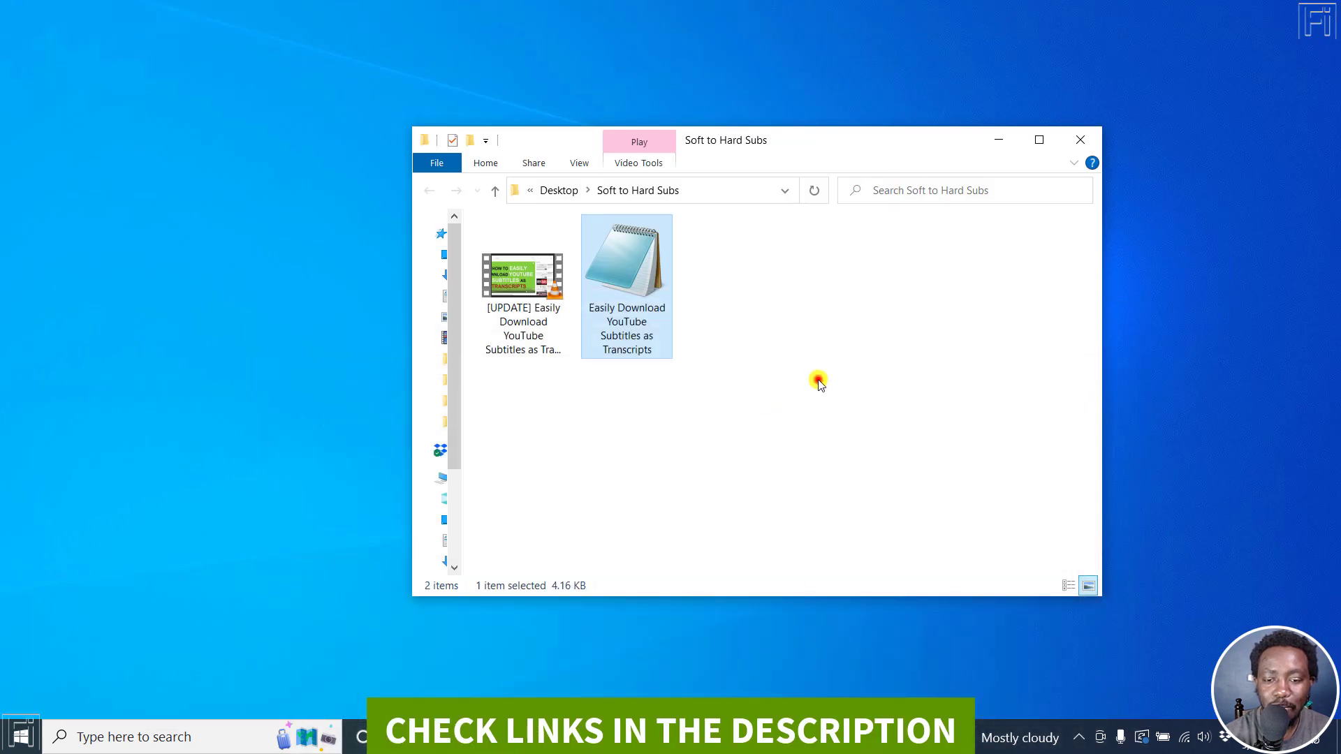
pyautogui.click(819, 381)
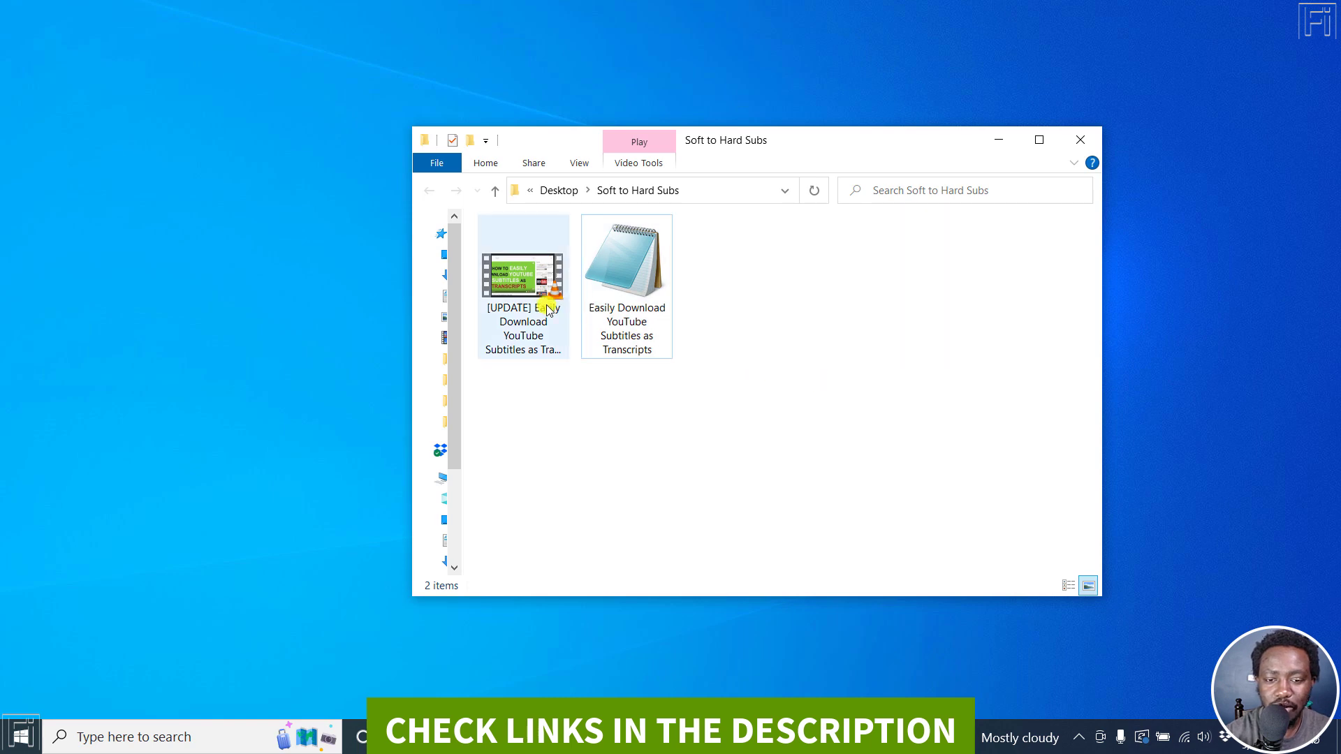
# Step: Play the tutorial MP4 in VLC and load the transcript as an external subtitle file
pyautogui.doubleClick(521, 290)
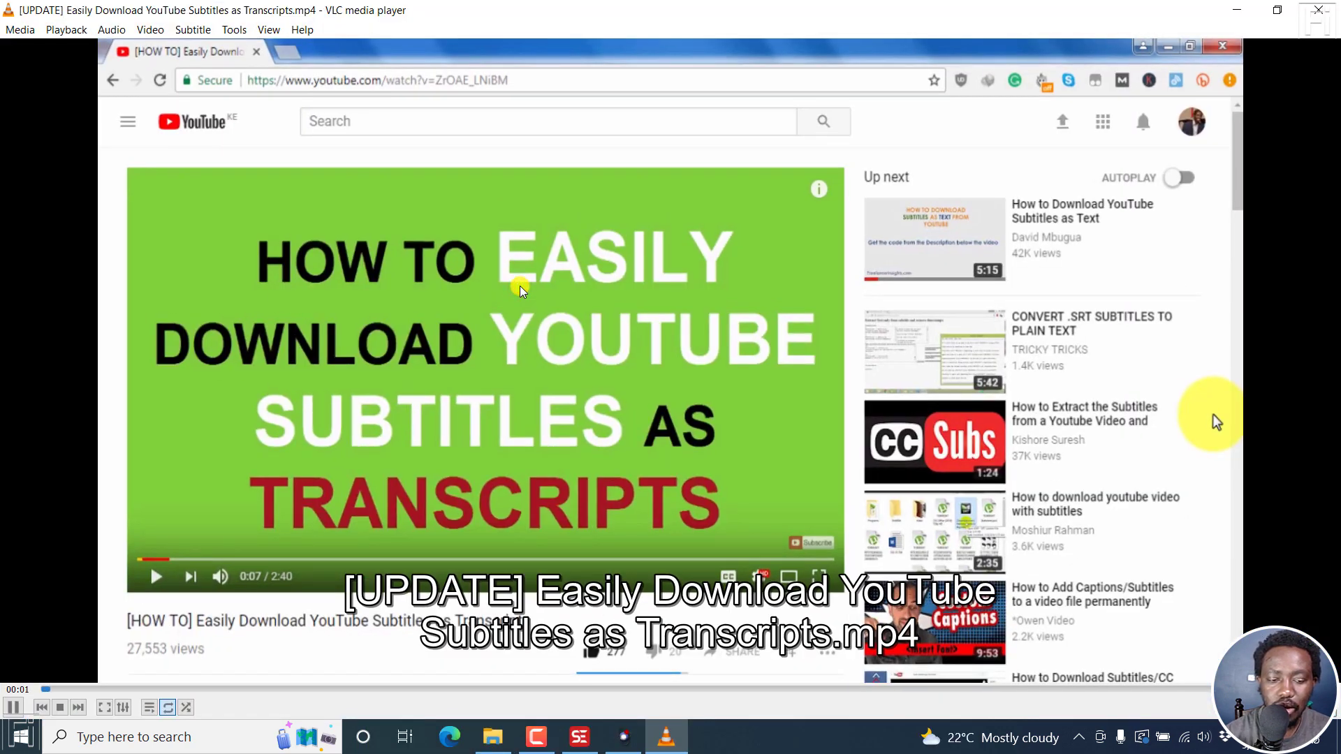
pyautogui.press('space')
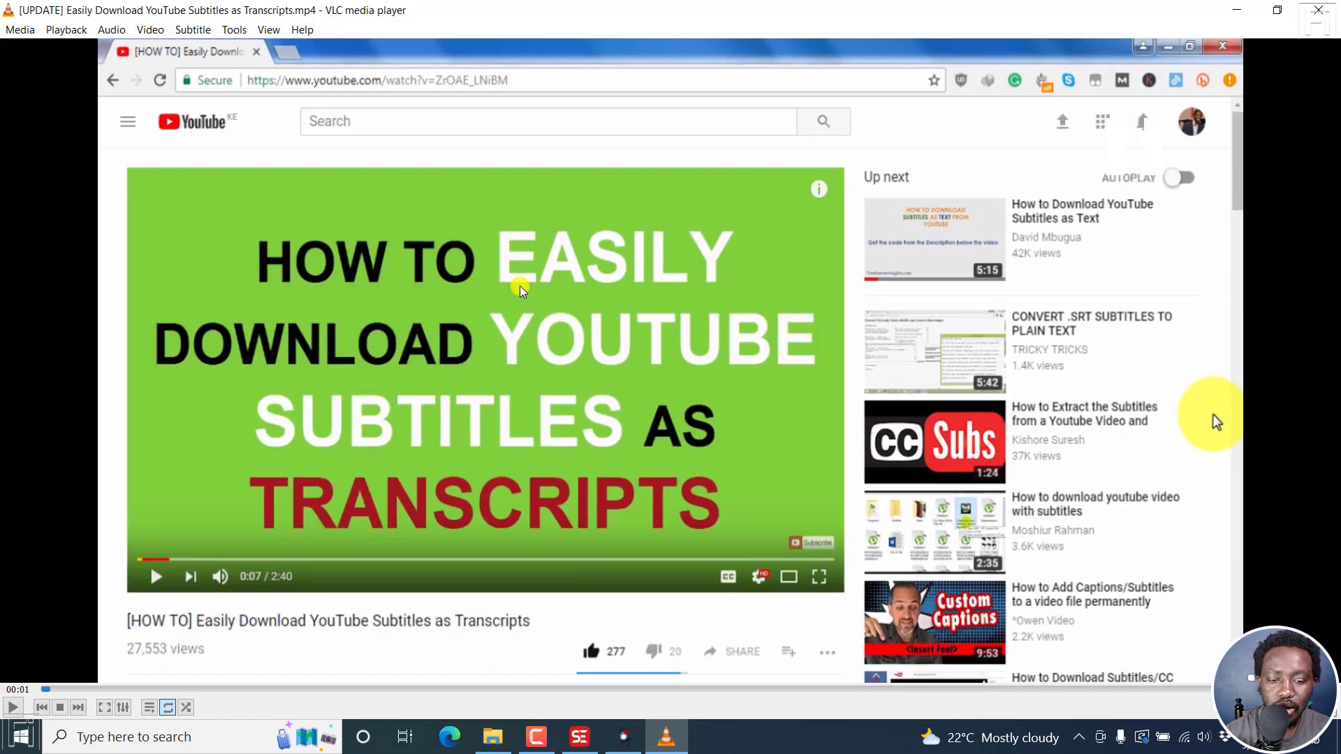
pyautogui.rightClick(473, 269)
pyautogui.moveTo(558, 414)
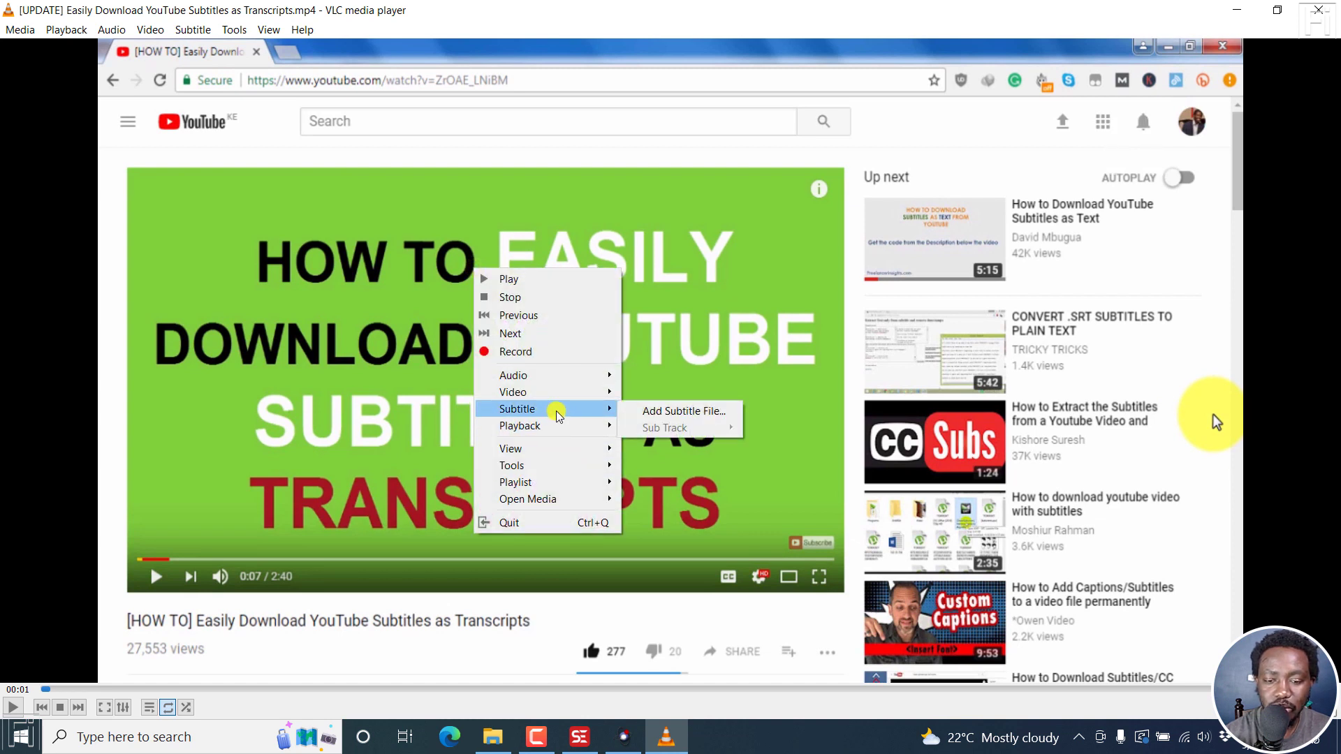
pyautogui.click(697, 413)
pyautogui.click(135, 187)
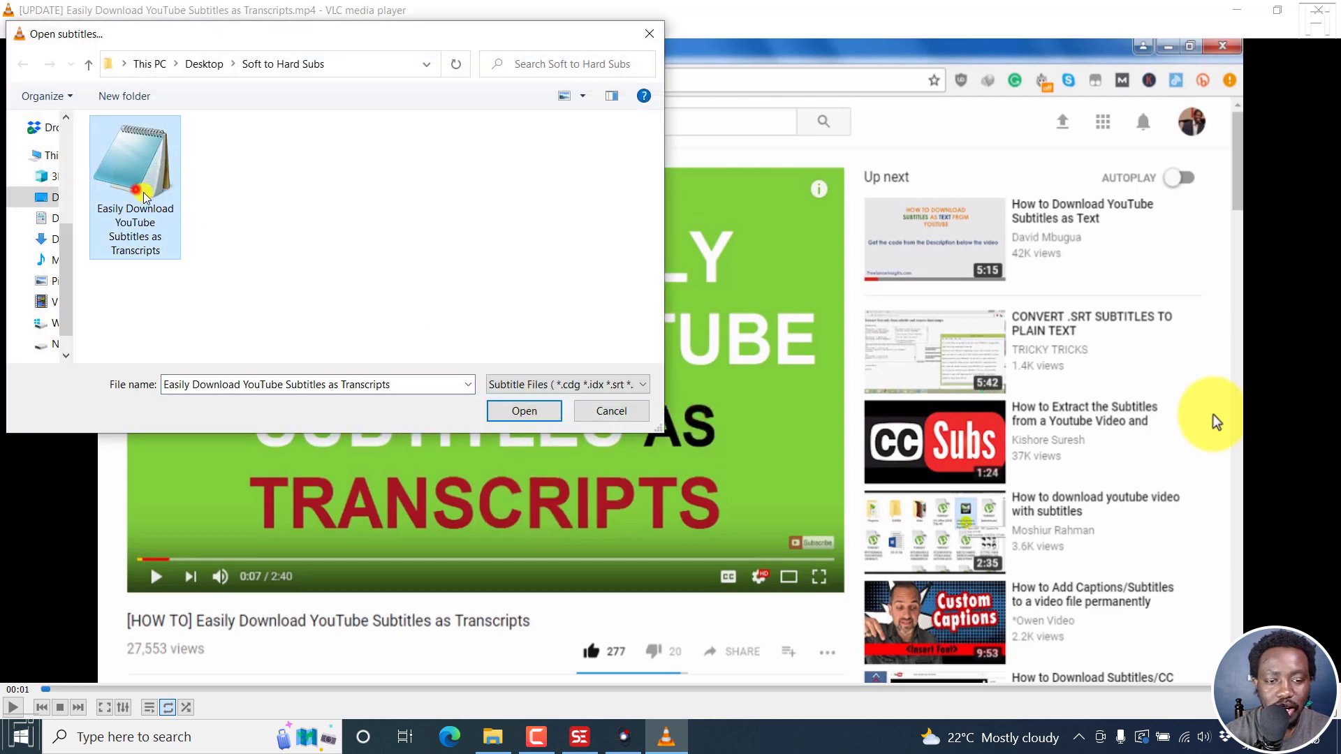
pyautogui.click(520, 408)
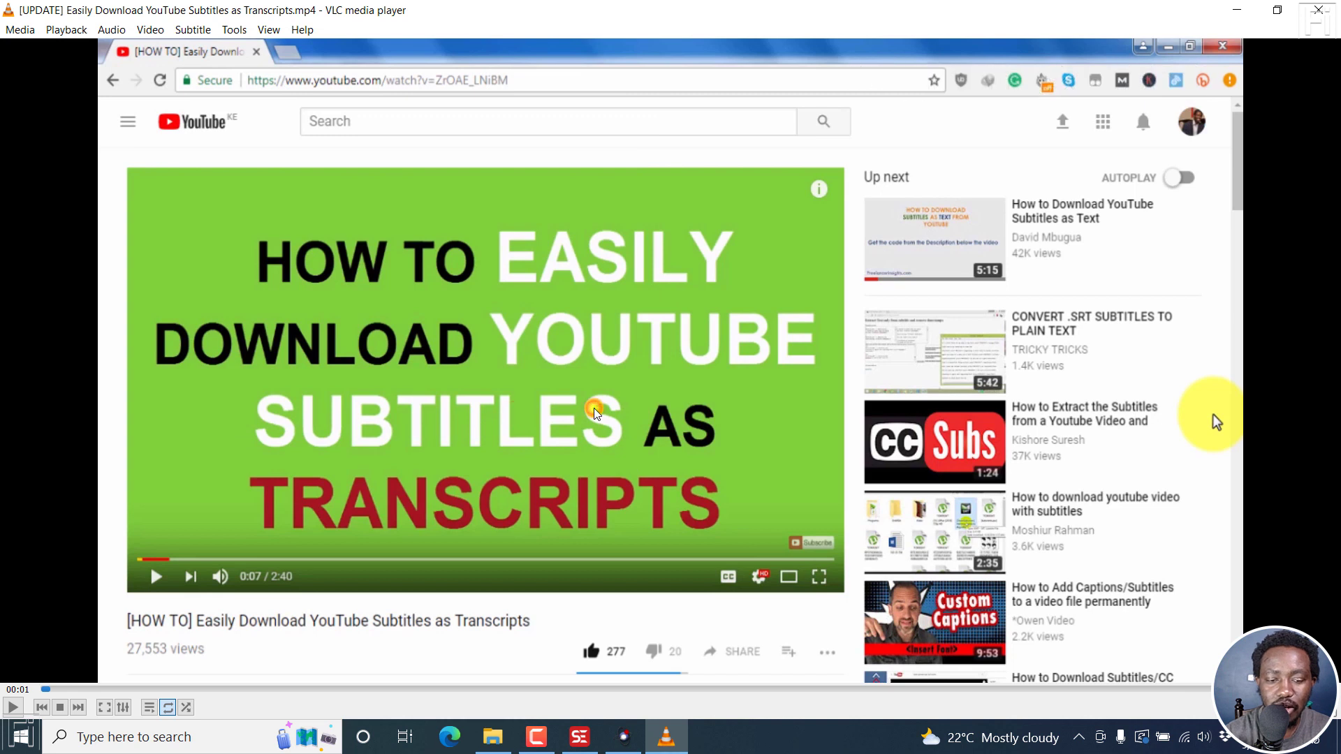
# Step: Resume playback to check the subtitles, then dismiss the player's menu
pyautogui.press('space')
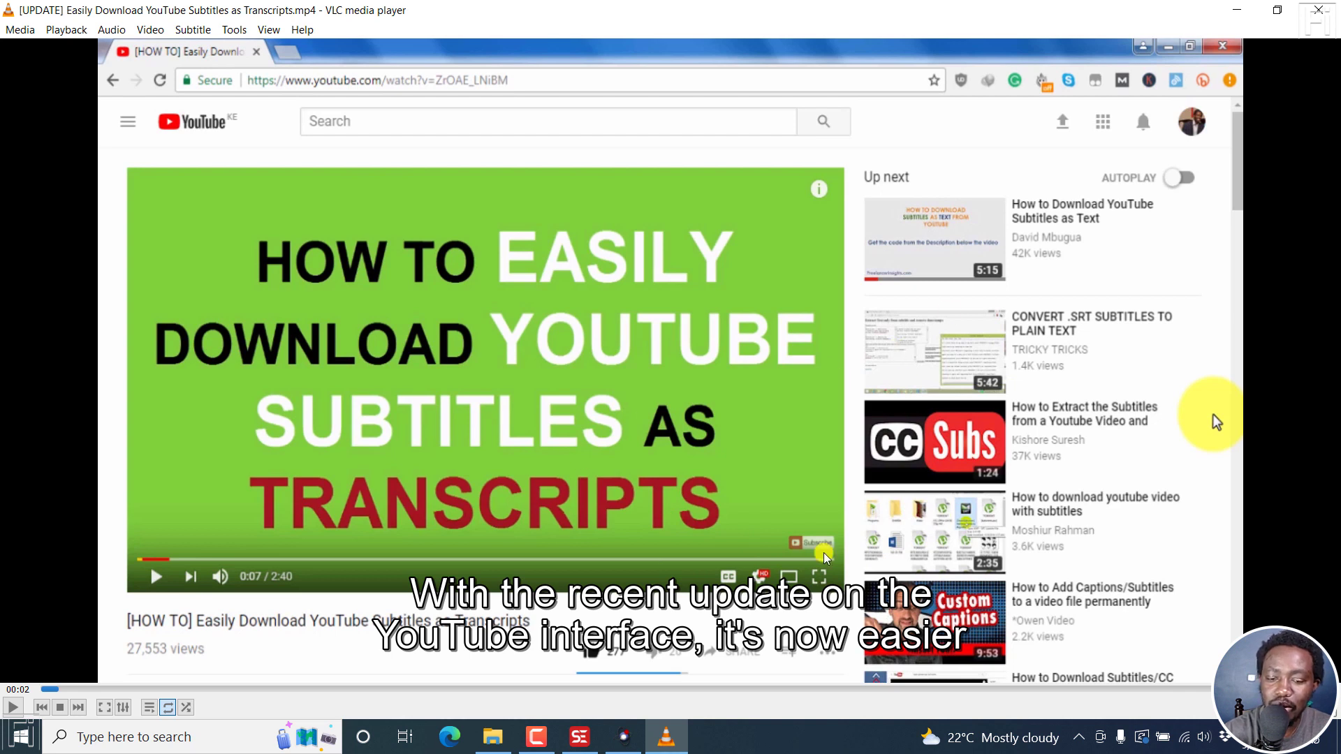
pyautogui.rightClick(606, 323)
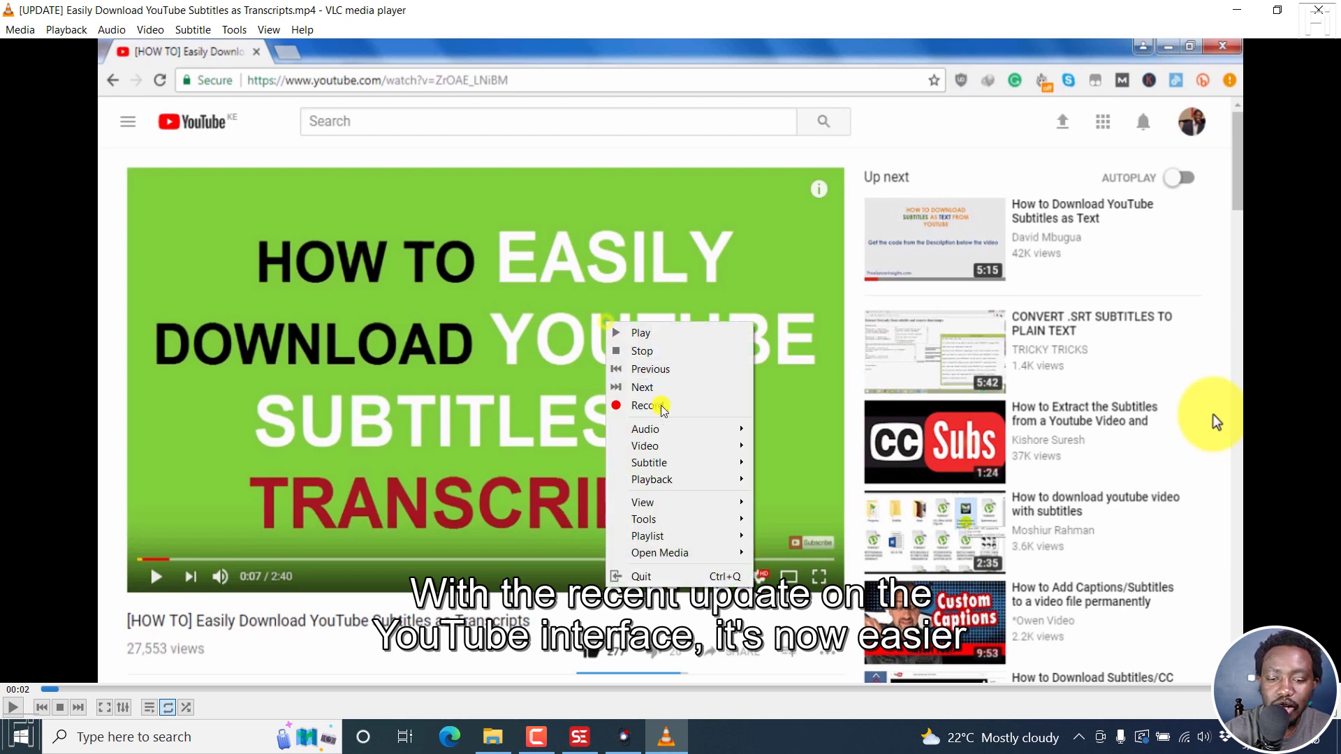
pyautogui.moveTo(681, 463)
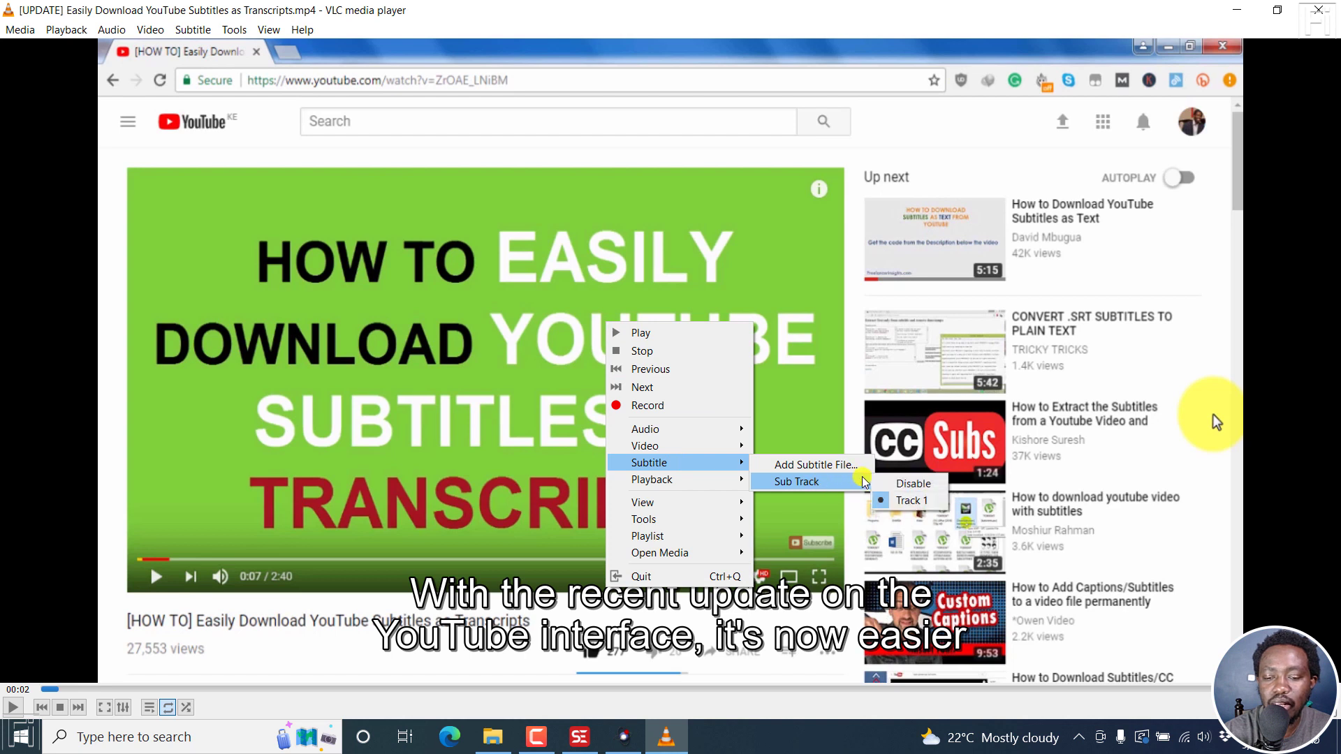
pyautogui.click(1015, 369)
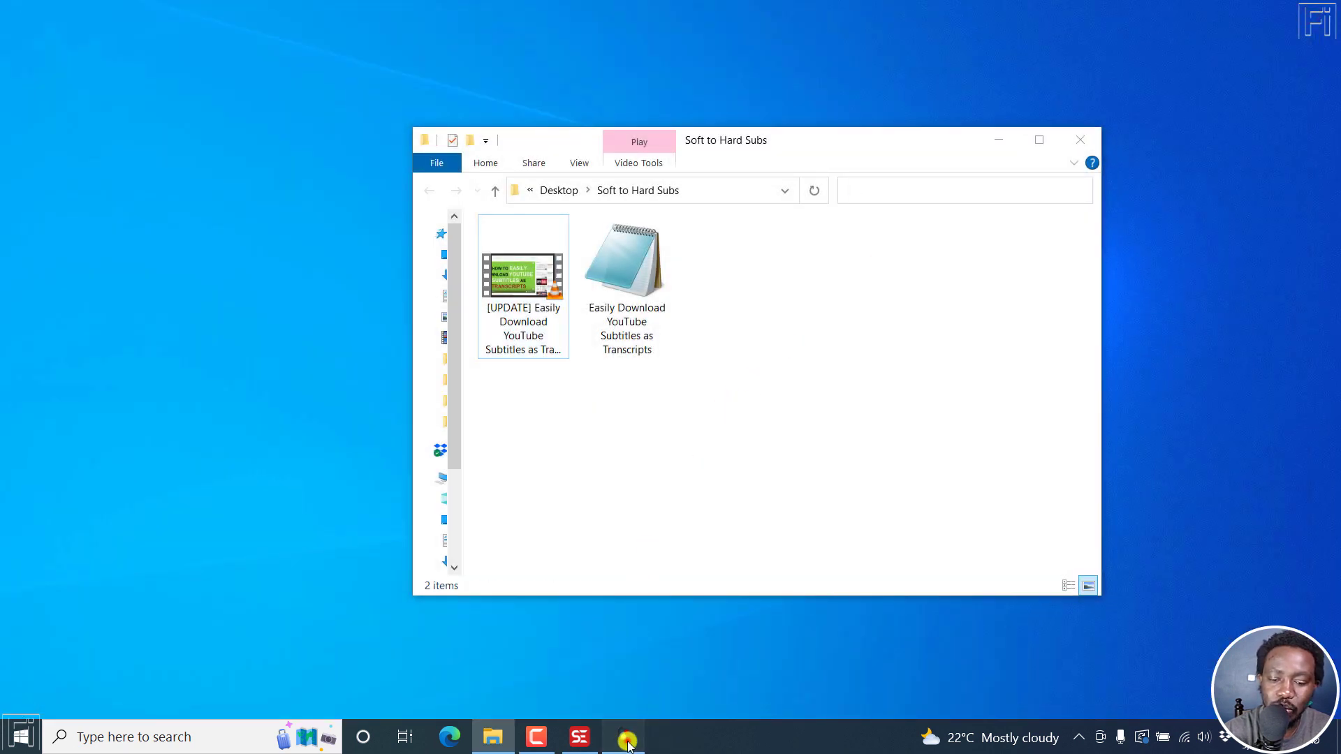
# Step: Drag the tutorial MP4 and transcript SRT from Soft to Hard Subs into MKVToolNix as new sources
pyautogui.click(492, 737)
pyautogui.moveTo(685, 420); pyautogui.dragTo(482, 218)
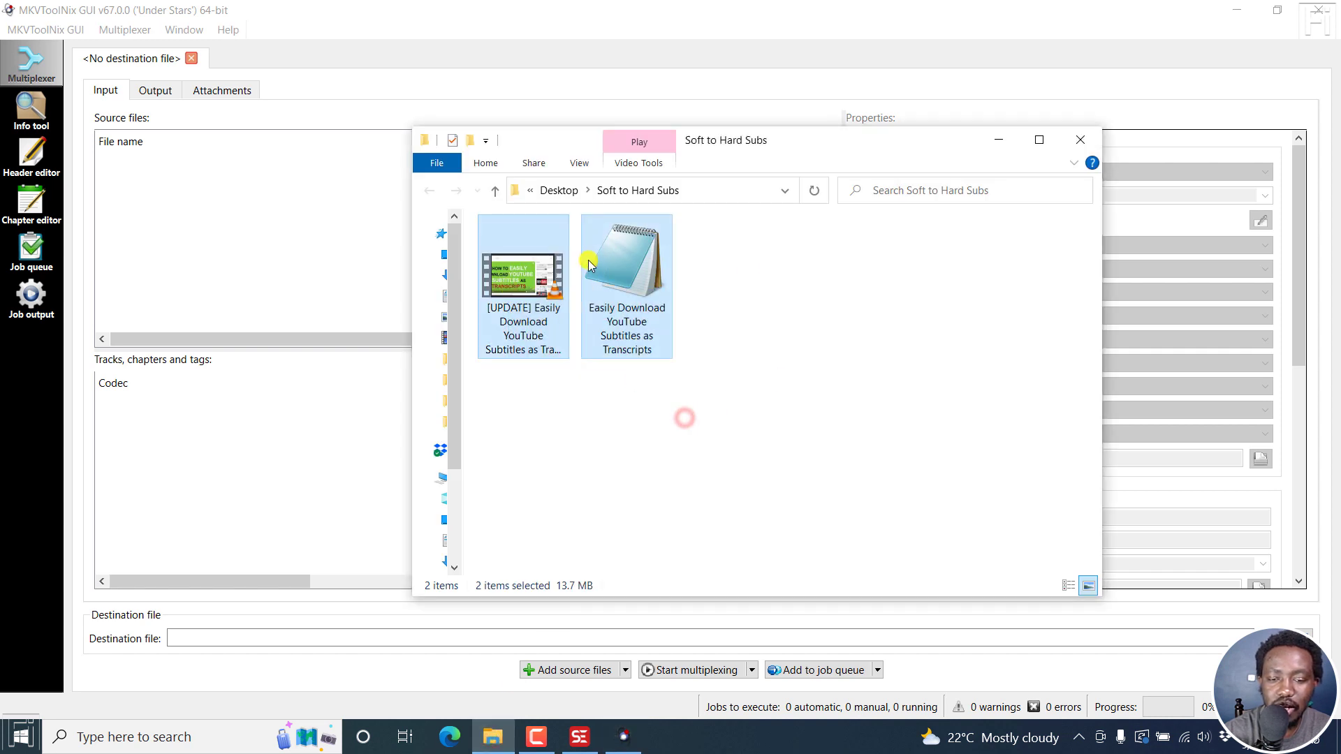
pyautogui.moveTo(525, 279); pyautogui.dragTo(265, 240)
pyautogui.click(493, 6)
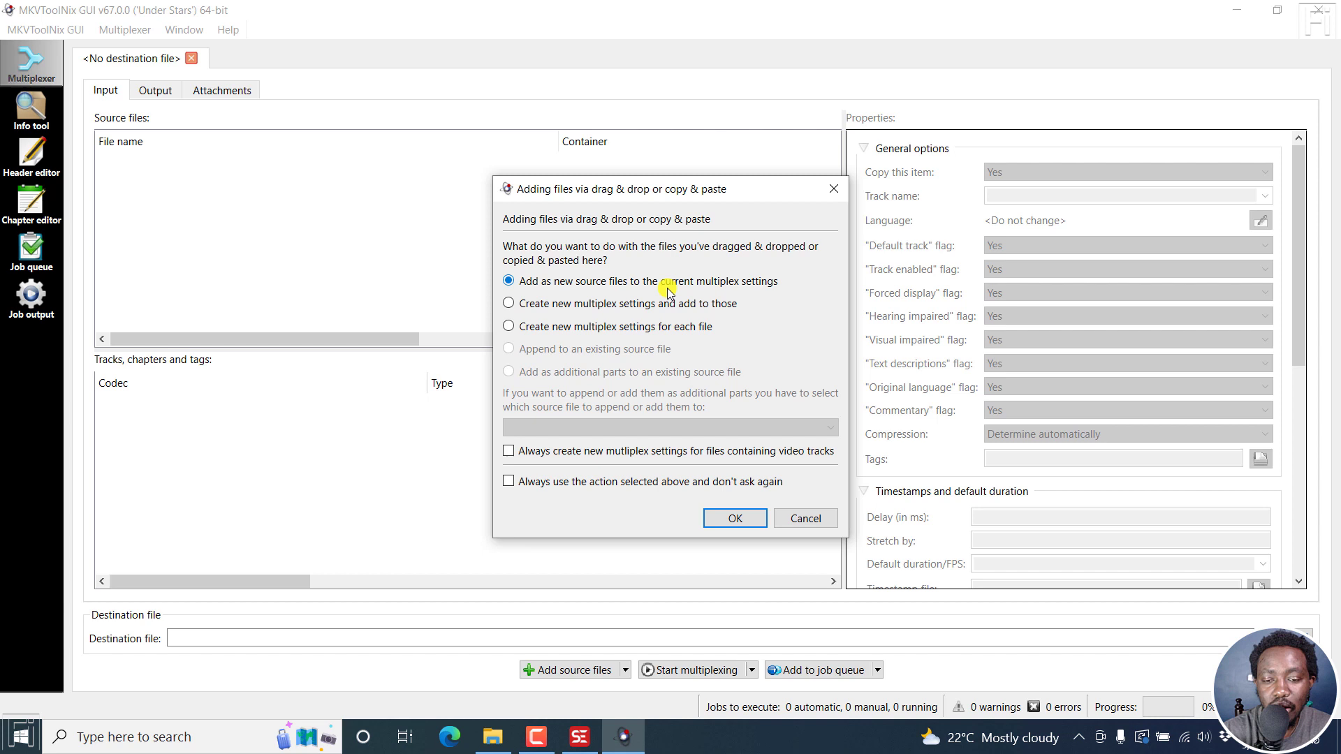
pyautogui.click(736, 517)
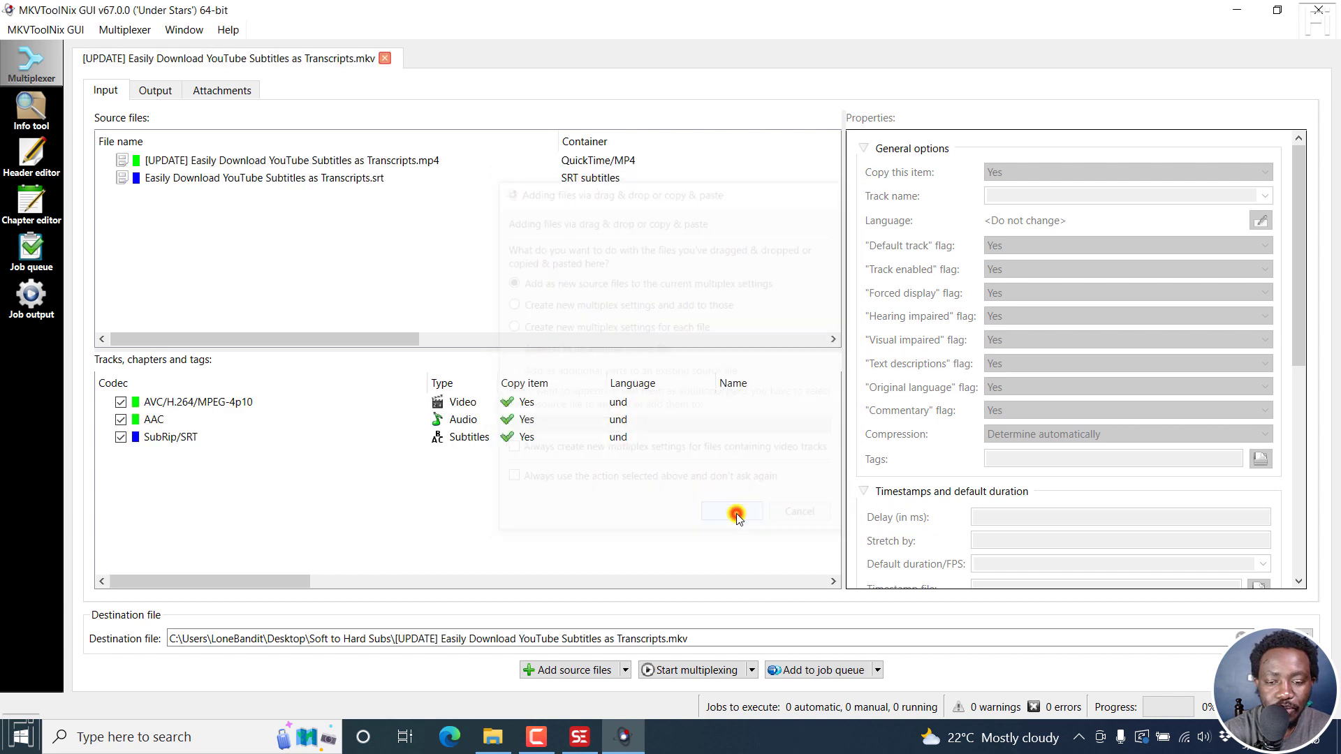
# Step: Select the SRT source and show its SubRip subtitle track's properties
pyautogui.click(227, 162)
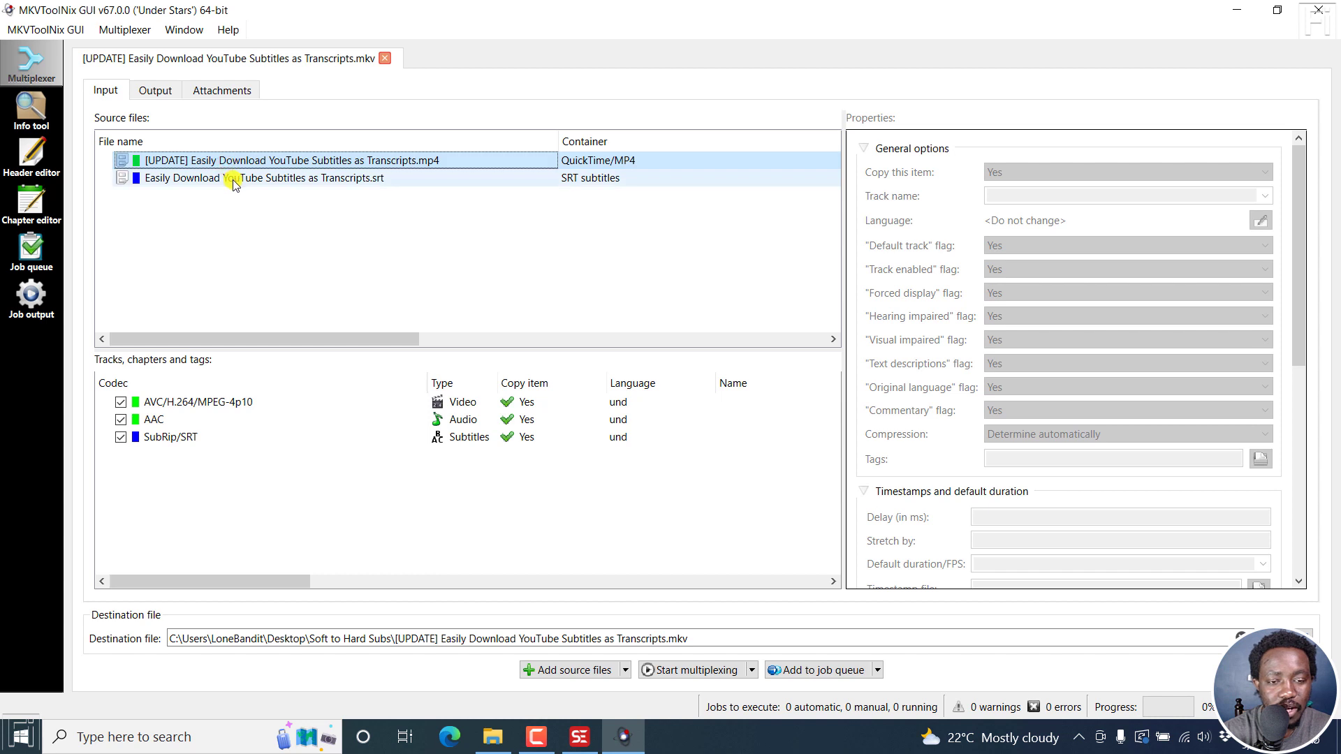
pyautogui.click(233, 179)
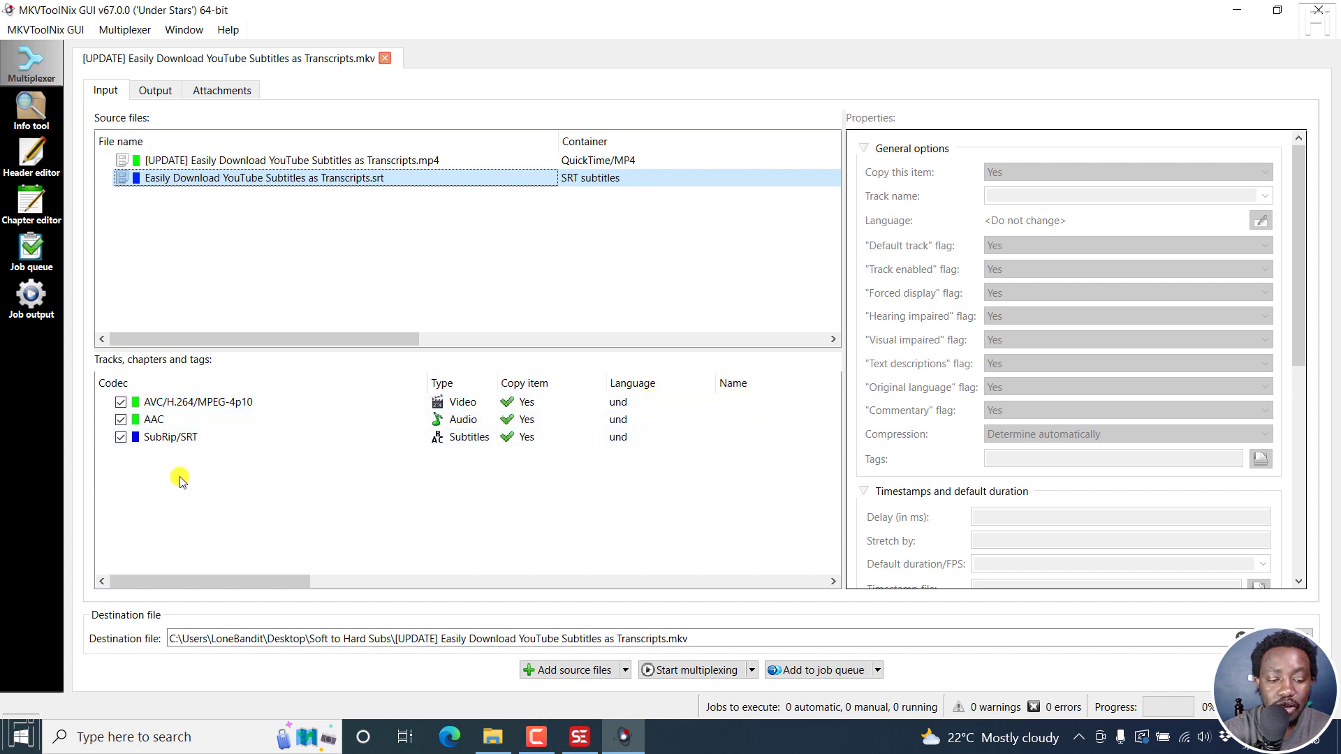
pyautogui.click(187, 440)
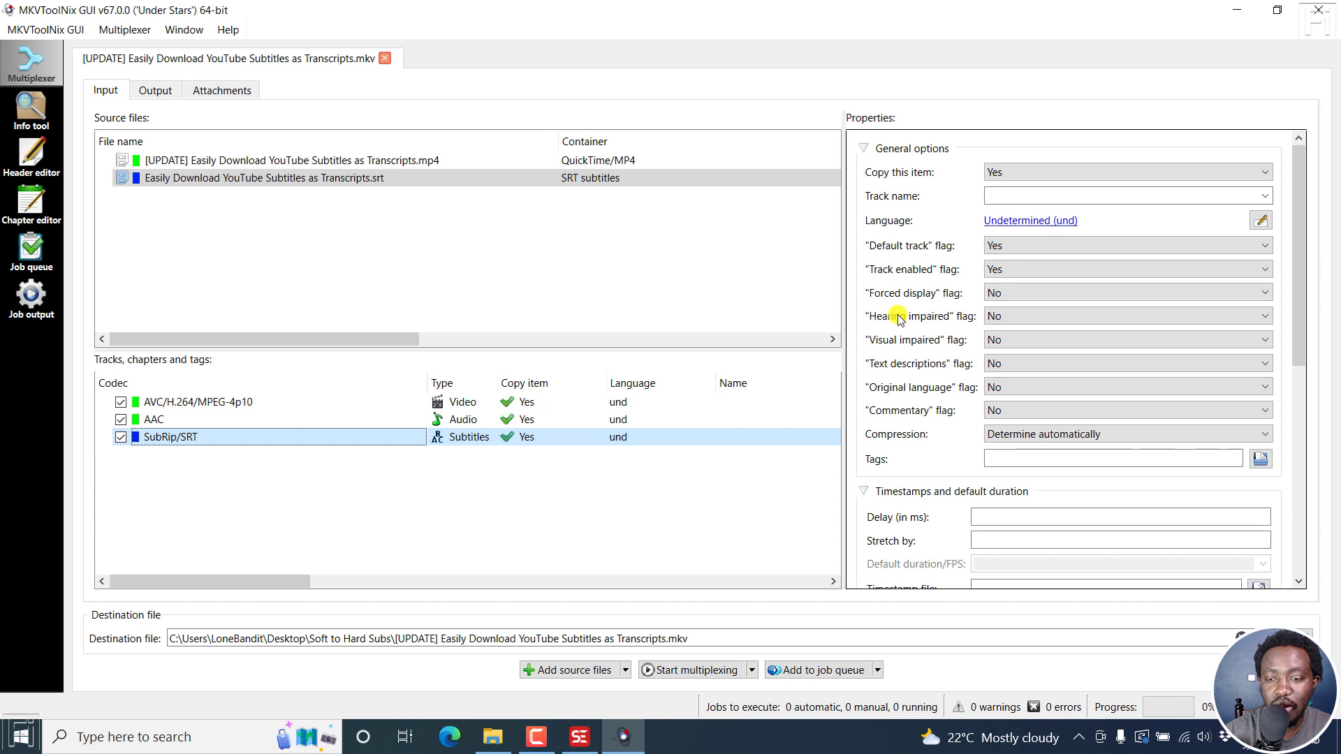
# Step: Change the SubRip track language from Undetermined to English (en; eng)
pyautogui.click(1018, 222)
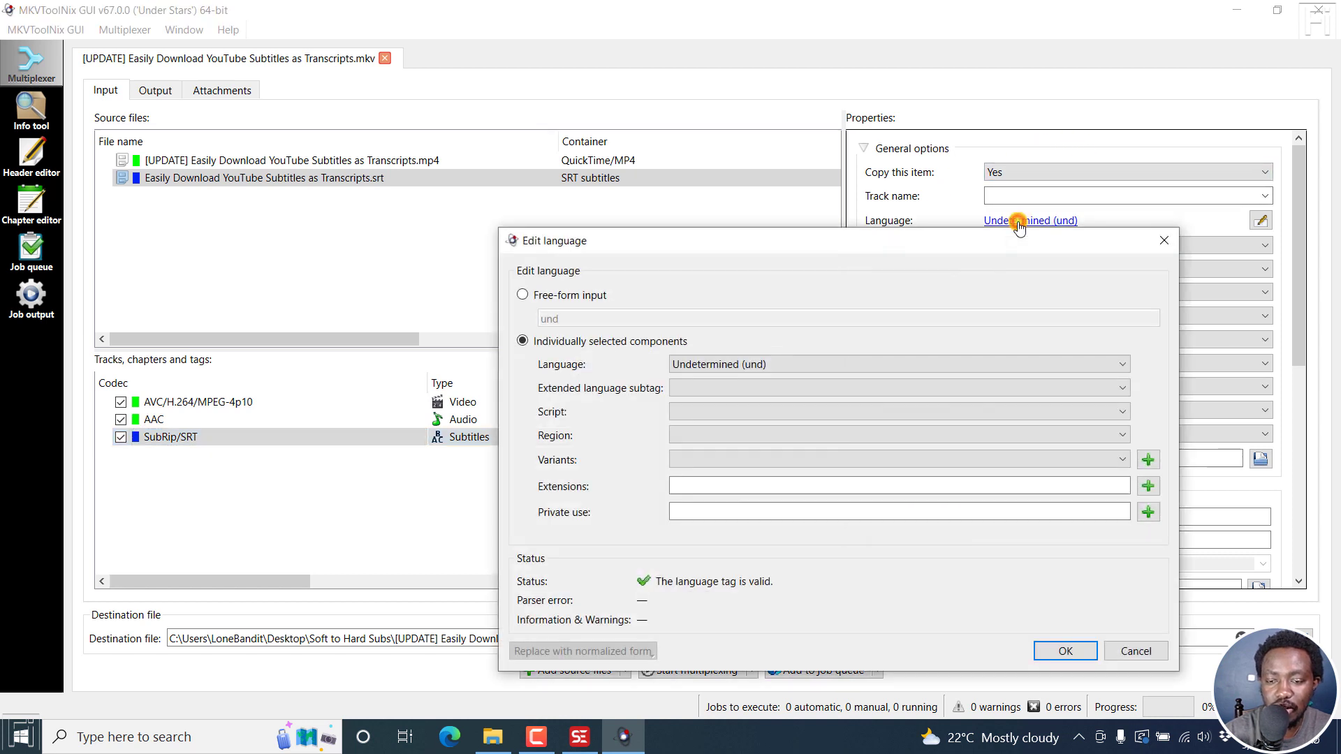
pyautogui.click(780, 362)
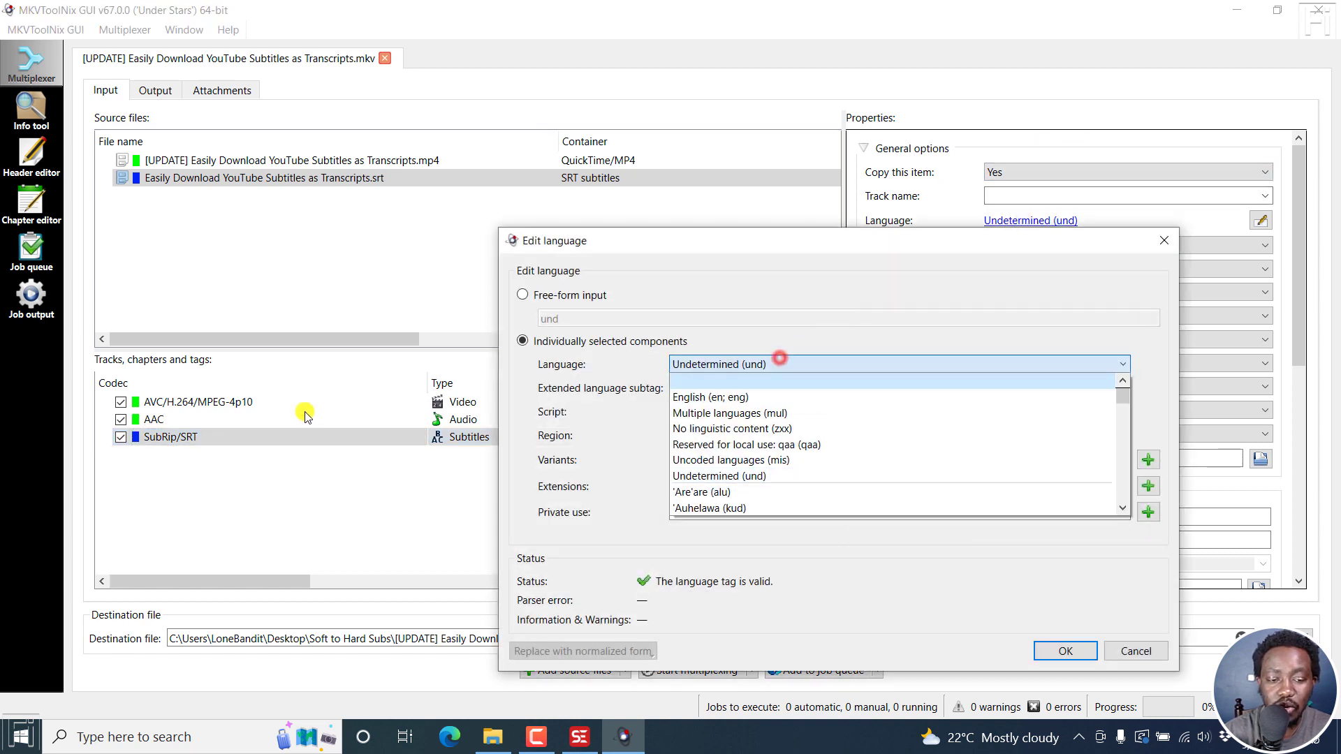
pyautogui.click(726, 399)
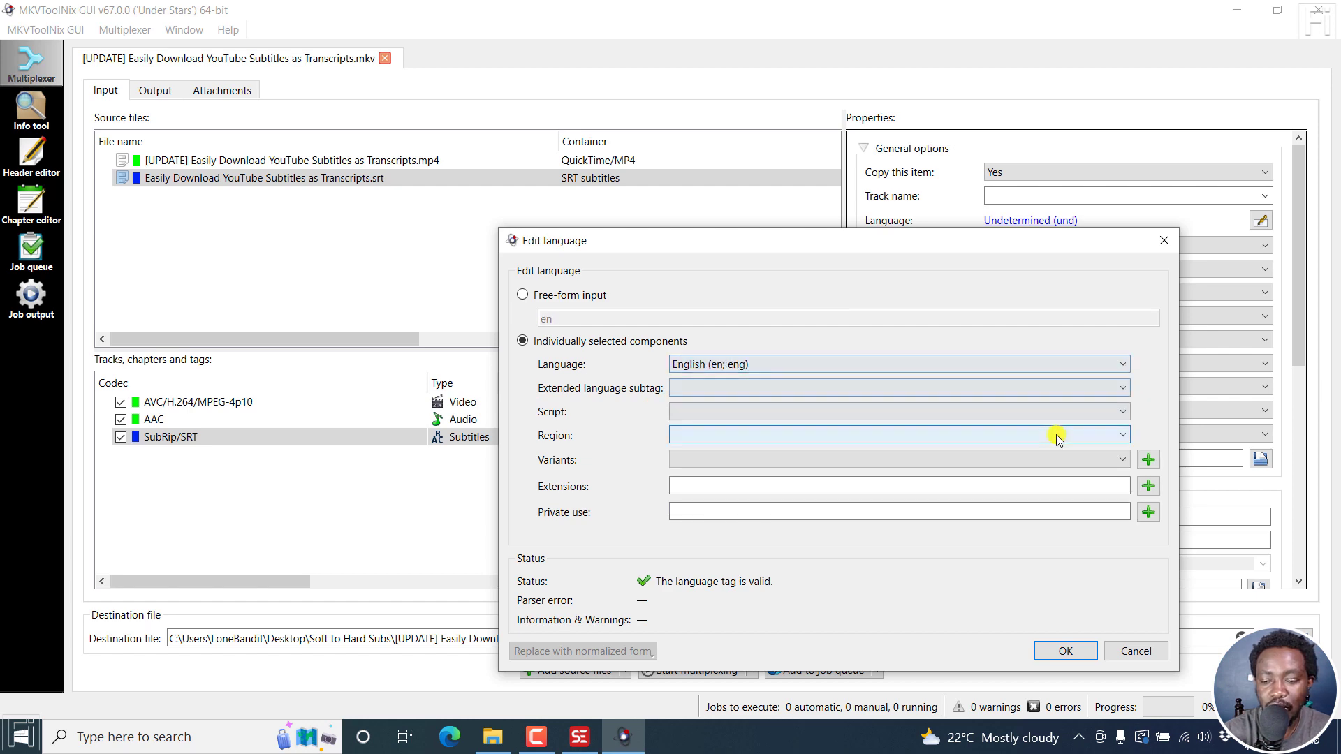
pyautogui.click(1067, 653)
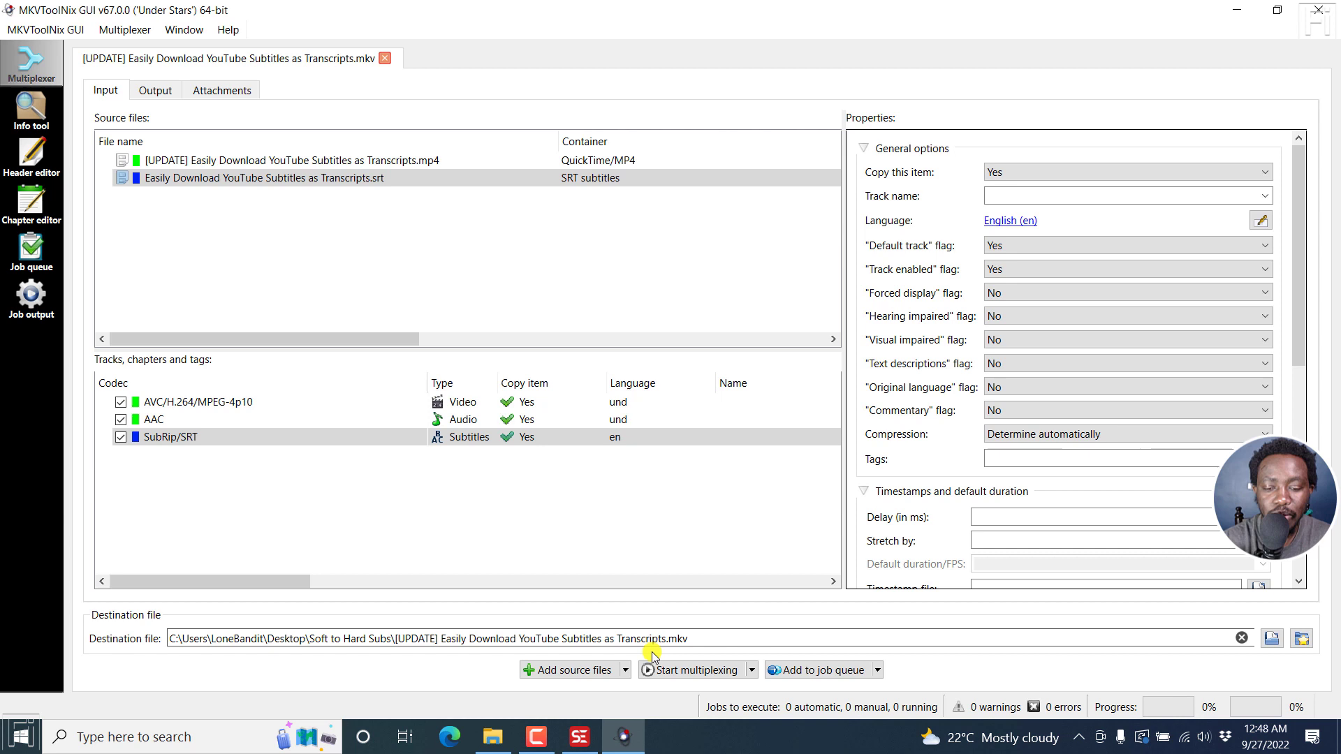
# Step: Set the output extension to mkv, start multiplexing, and close MKVToolNix when finished
pyautogui.moveTo(670, 638); pyautogui.dragTo(700, 640)
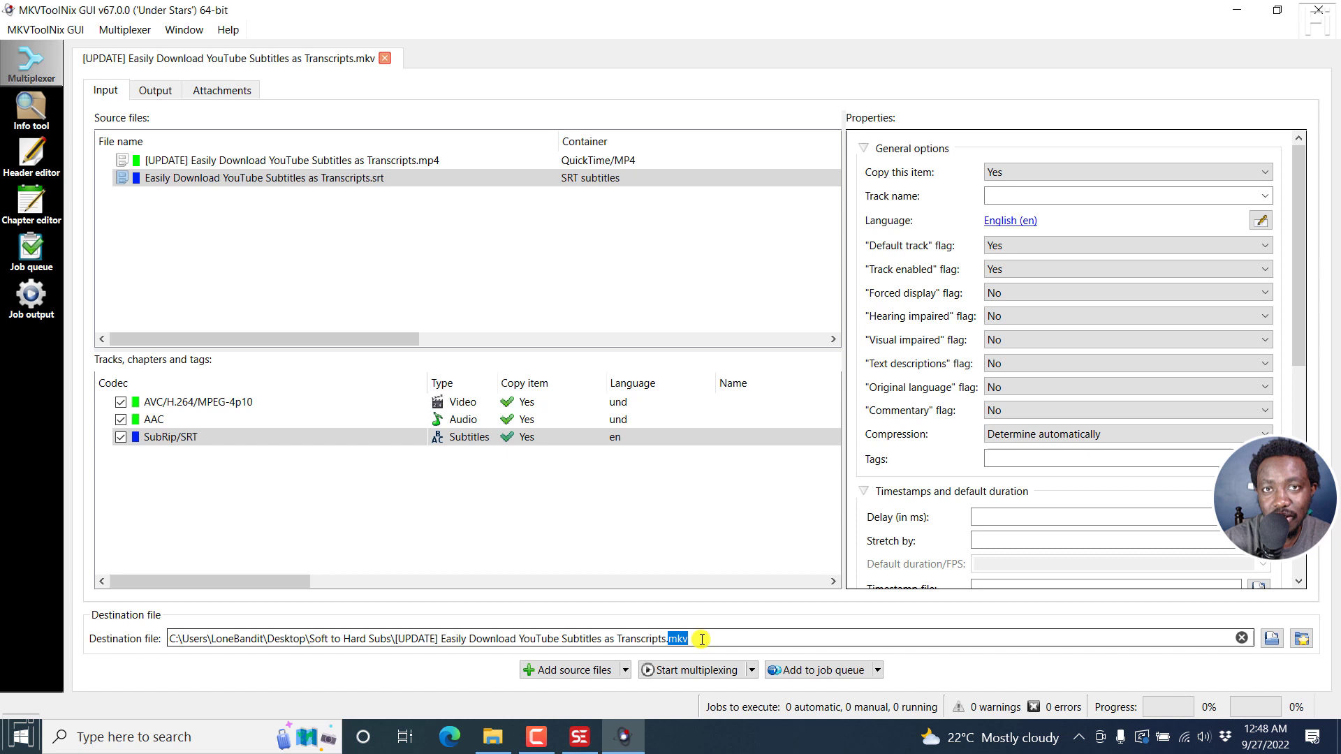
pyautogui.write('mkv')
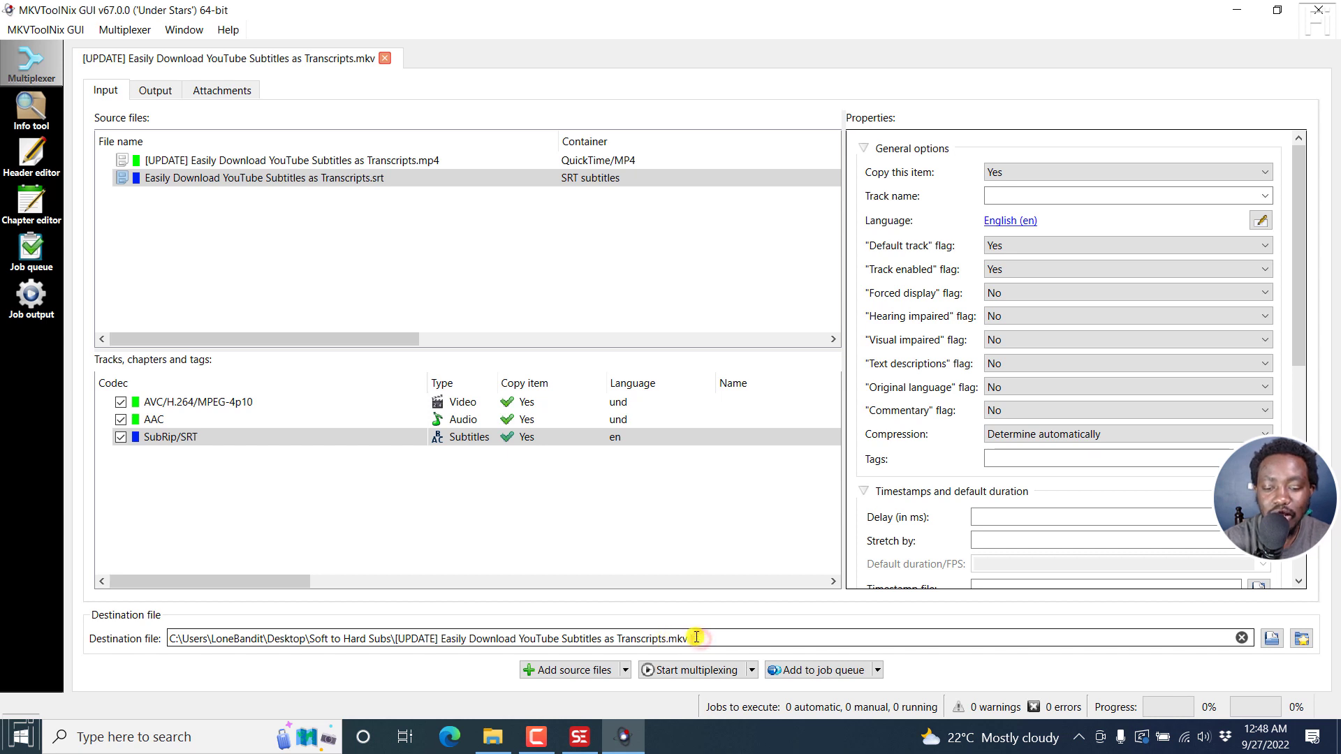
pyautogui.click(703, 673)
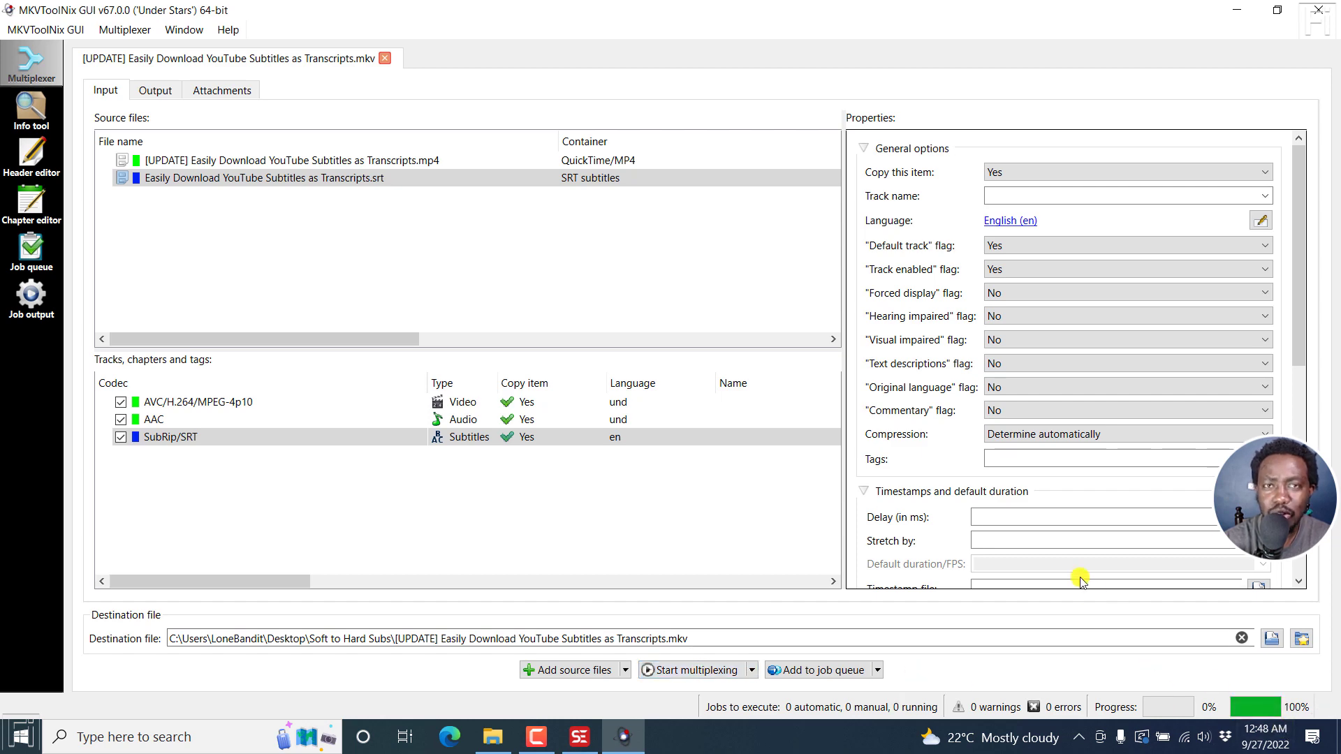
pyautogui.click(1318, 10)
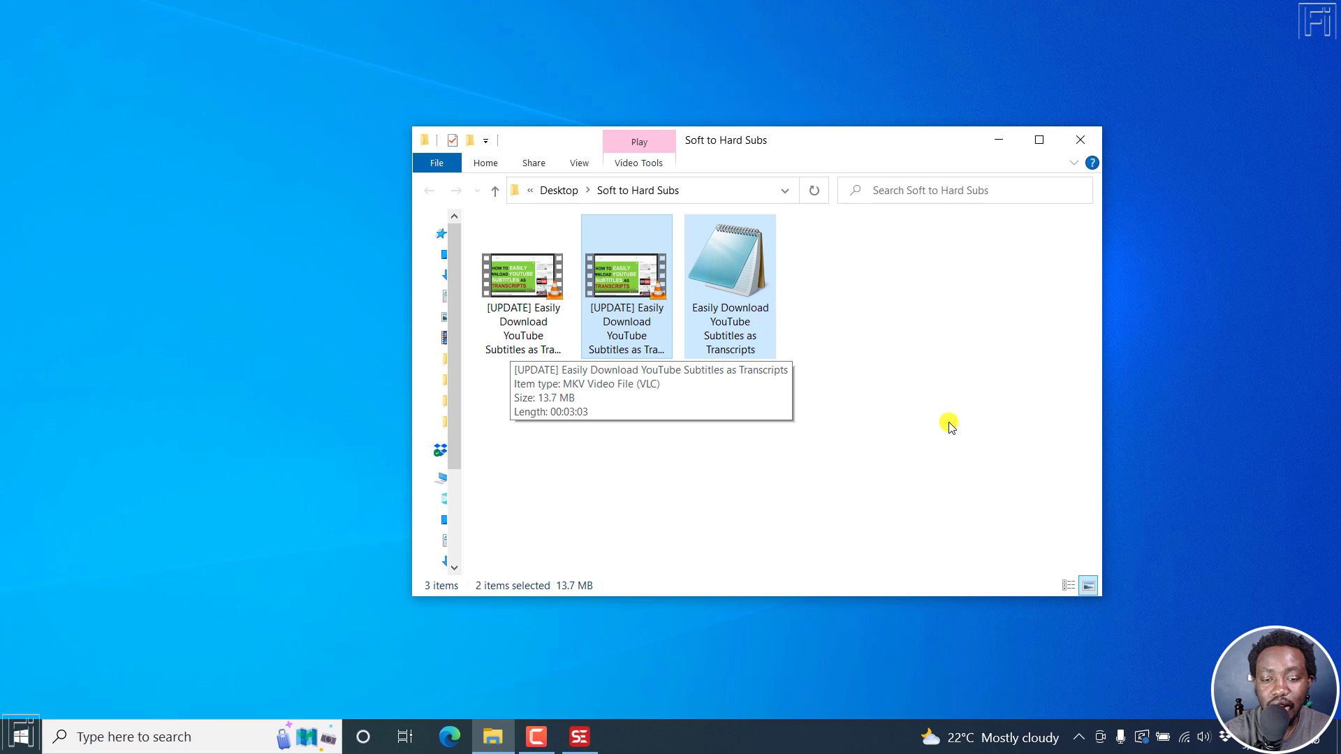
# Step: Shift+Delete the original MP4 and transcript SRT from Soft to Hard Subs and confirm
pyautogui.click(860, 399)
pyautogui.moveTo(789, 398); pyautogui.dragTo(625, 292)
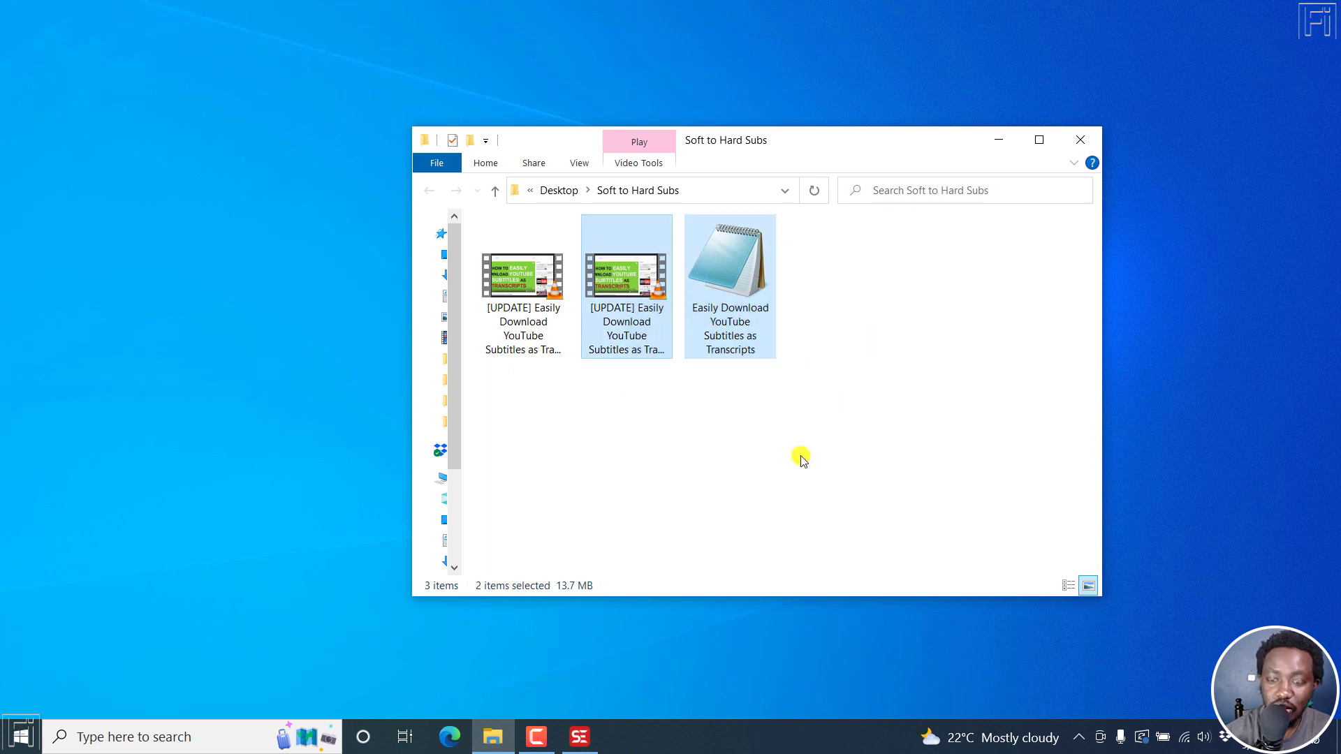
pyautogui.hotkey('shift', 'Delete')
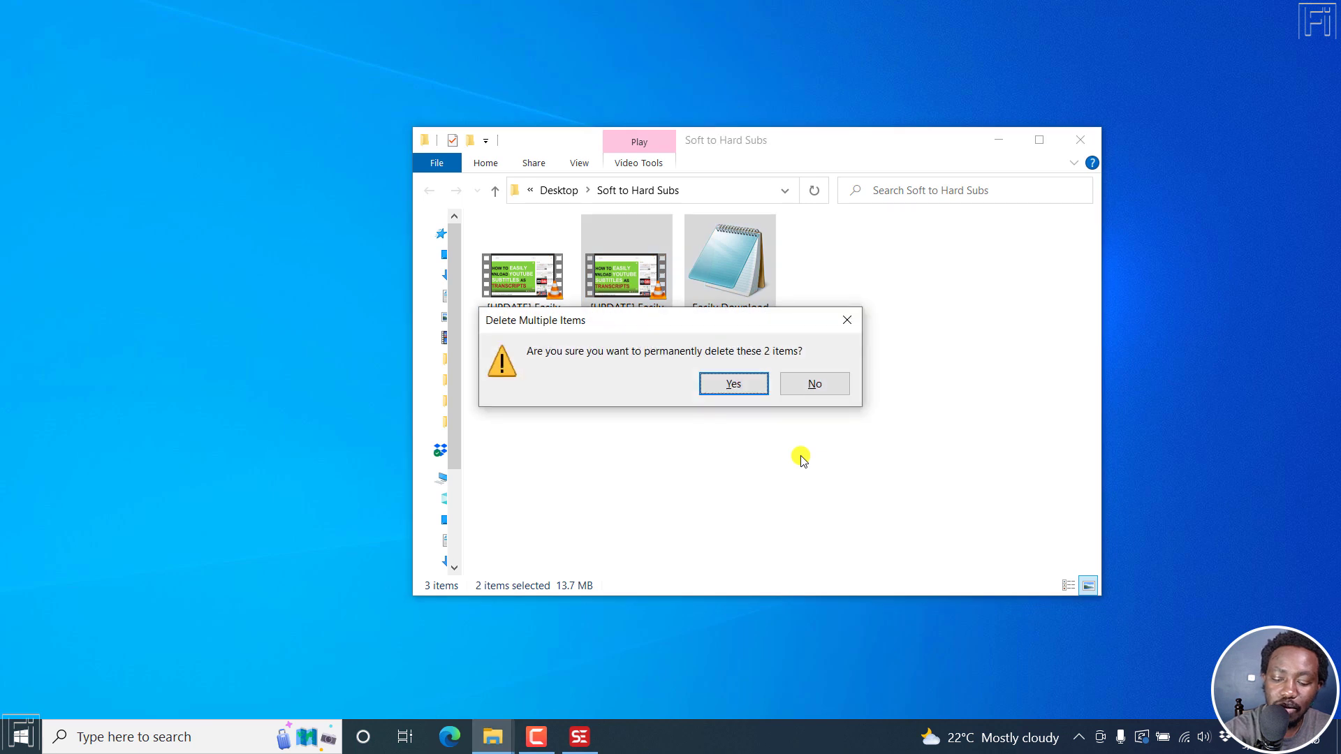
pyautogui.press('Return')
pyautogui.click(798, 456)
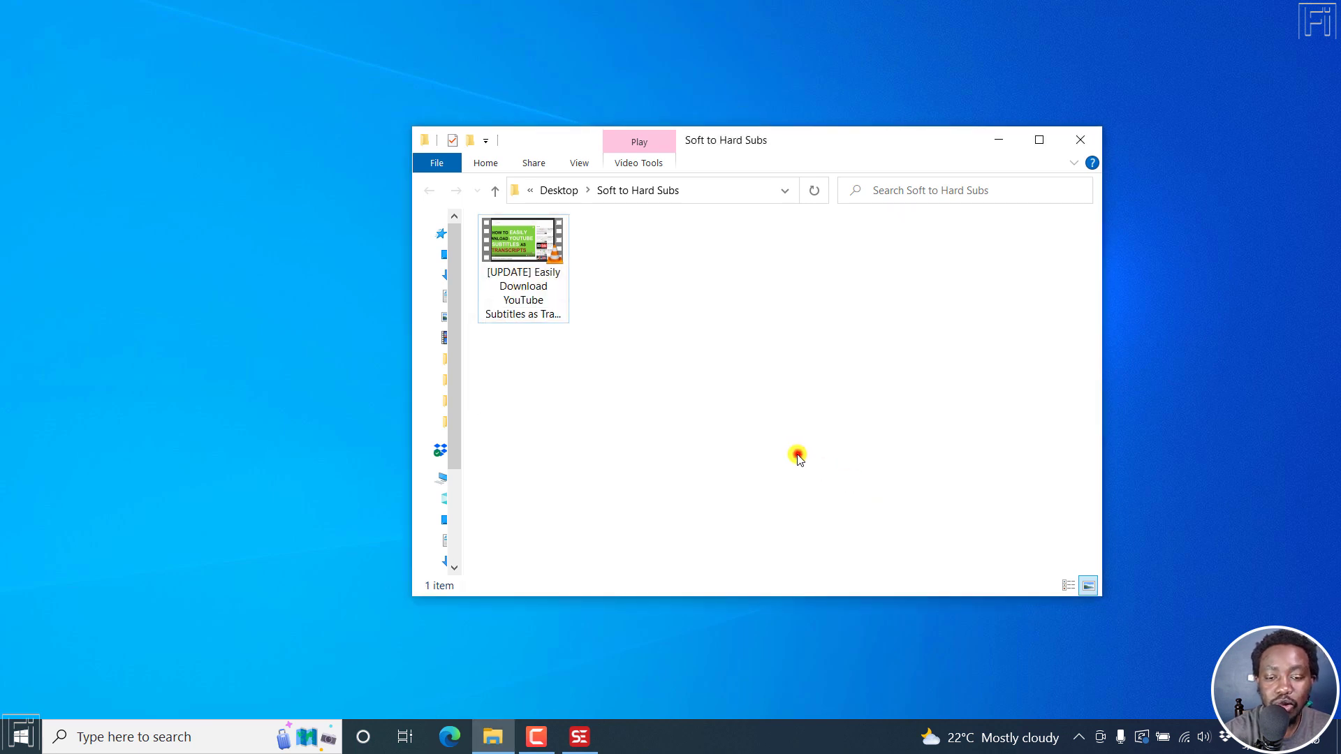
# Step: Play the new MKV in VLC with subtitle Track 1 [English] enabled, then pause and close it
pyautogui.doubleClick(533, 250)
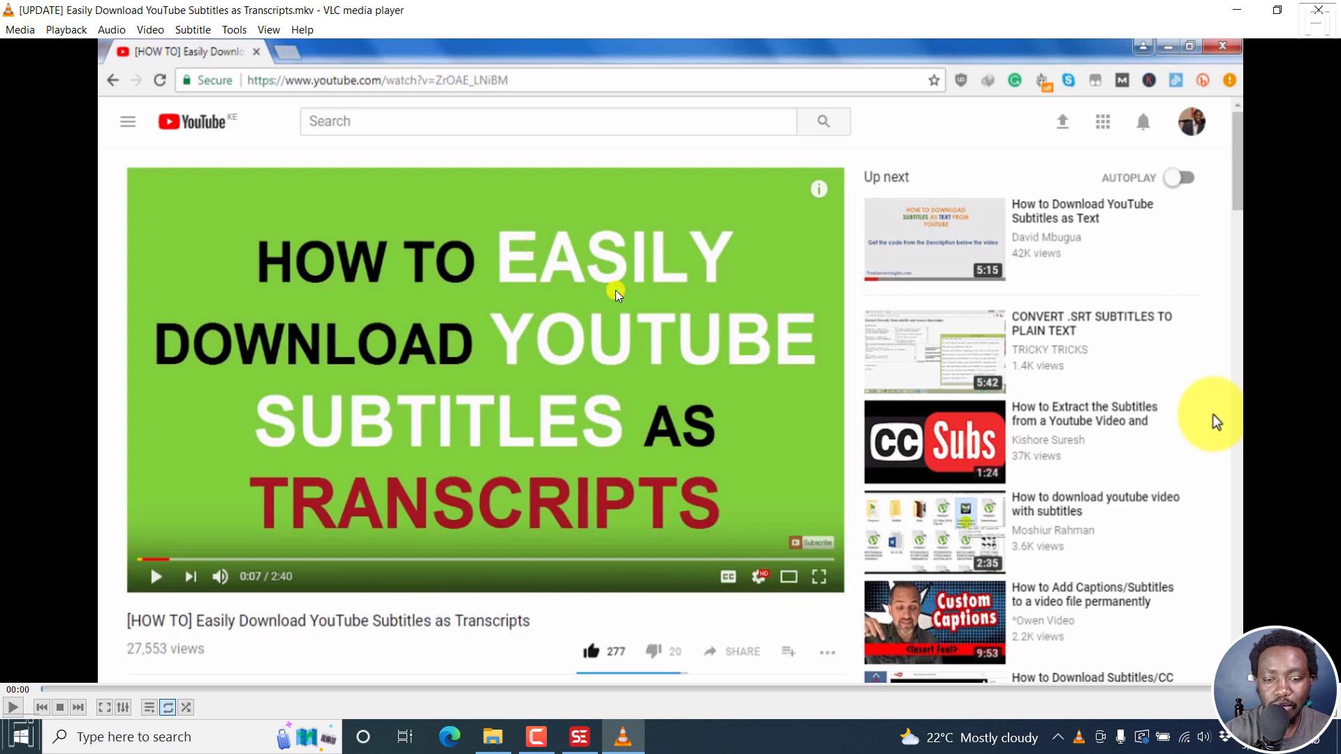
pyautogui.rightClick(501, 245)
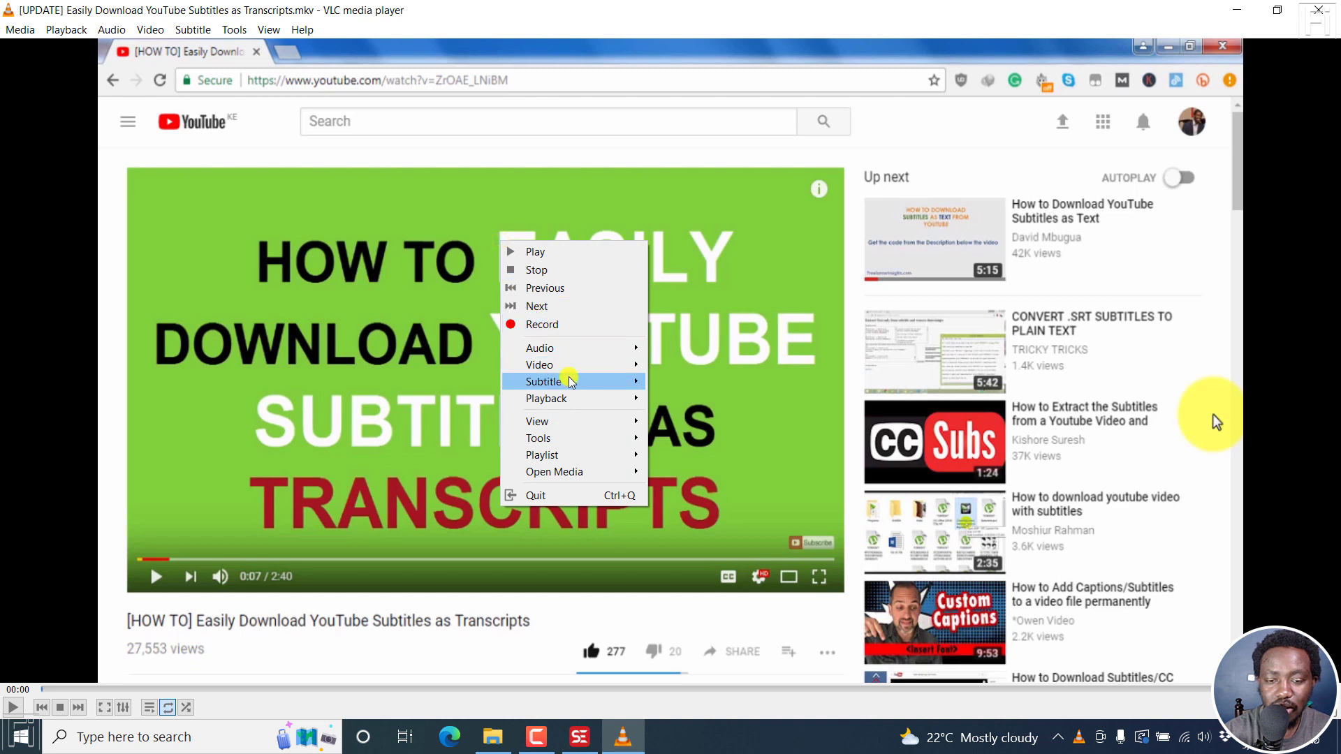
pyautogui.moveTo(572, 387)
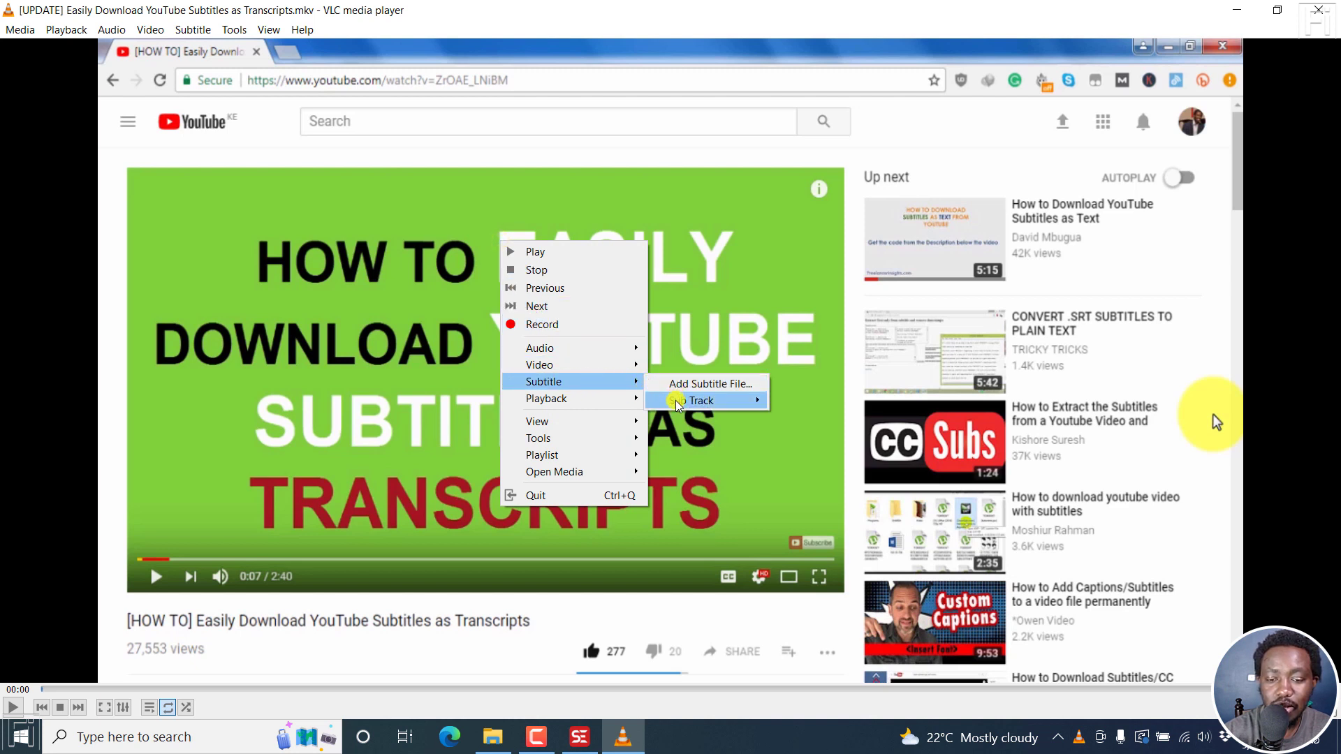
pyautogui.moveTo(678, 405)
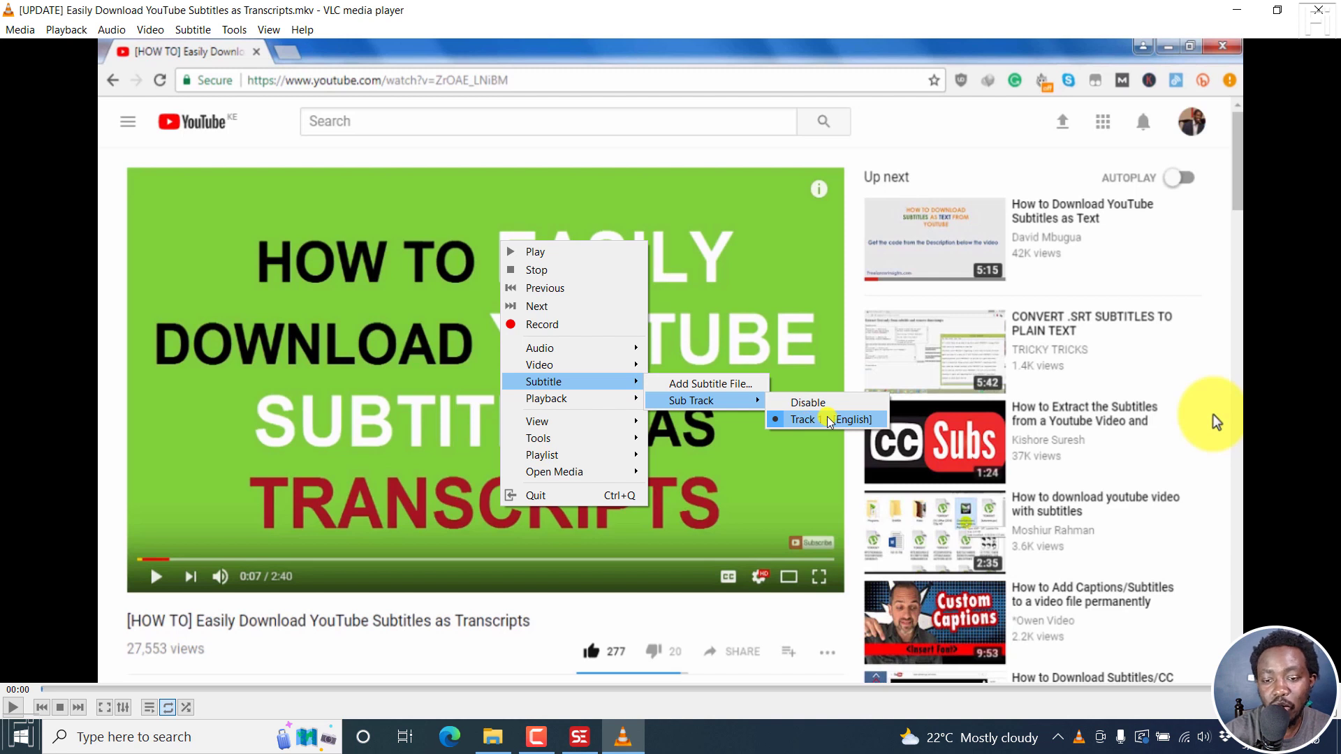
pyautogui.click(888, 304)
pyautogui.click(888, 304)
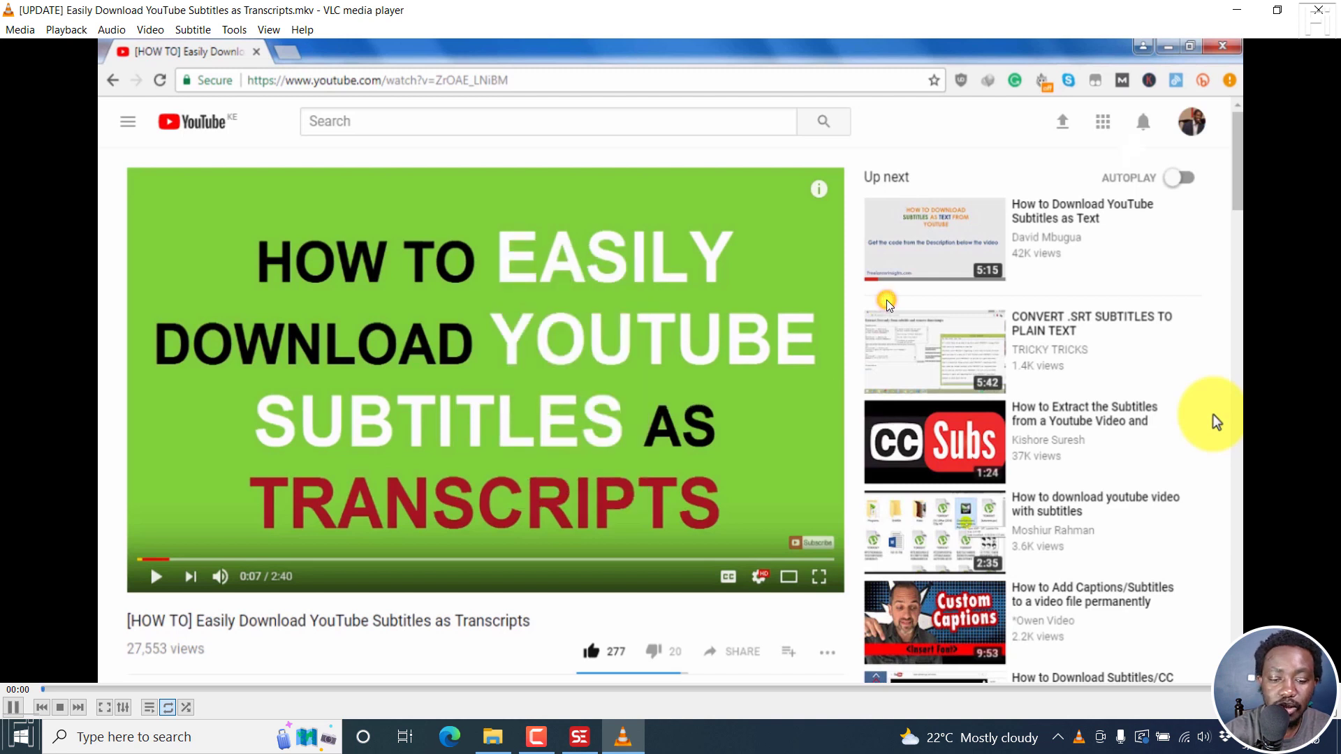
pyautogui.press('space')
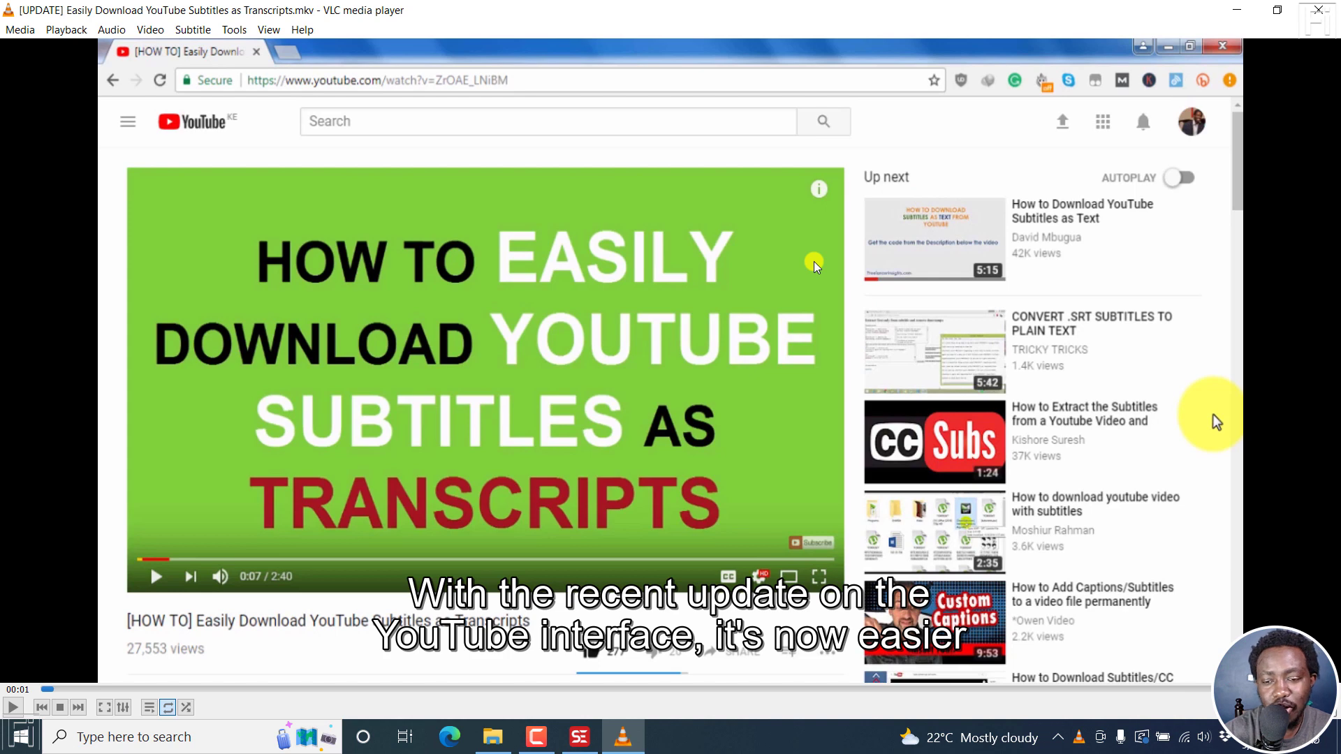
pyautogui.click(1318, 10)
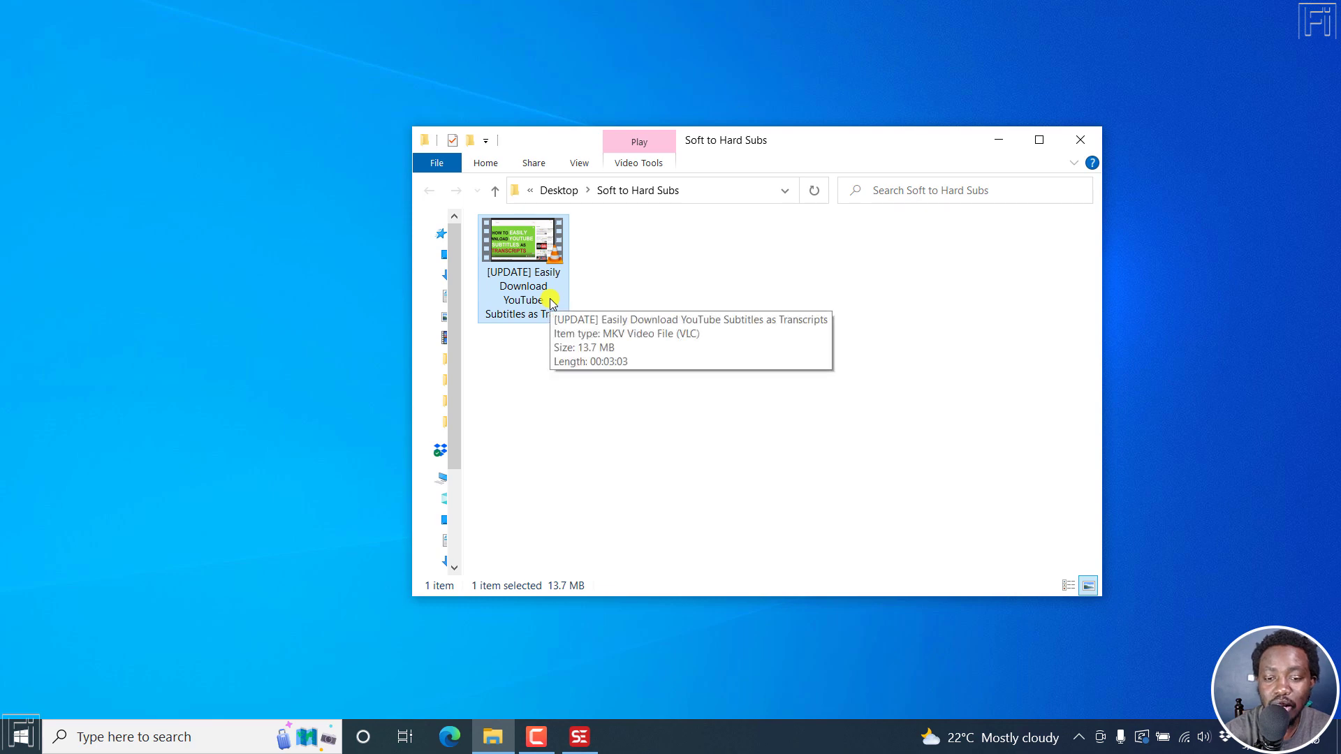
# Step: Drag the MKV from the Soft to Hard Subs folder into Subtitle Edit's subtitle list
pyautogui.click(586, 736)
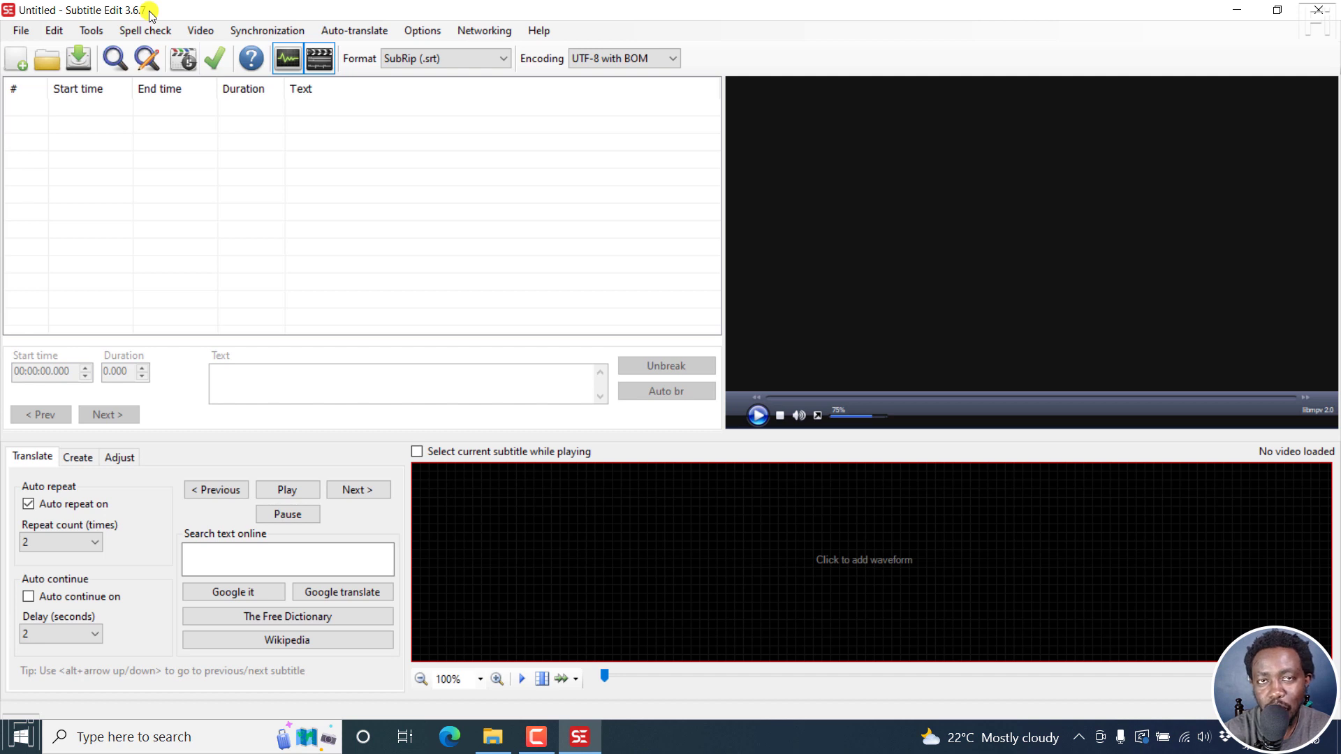
pyautogui.click(493, 737)
pyautogui.moveTo(723, 143); pyautogui.dragTo(1101, 190)
pyautogui.moveTo(905, 309); pyautogui.dragTo(459, 241)
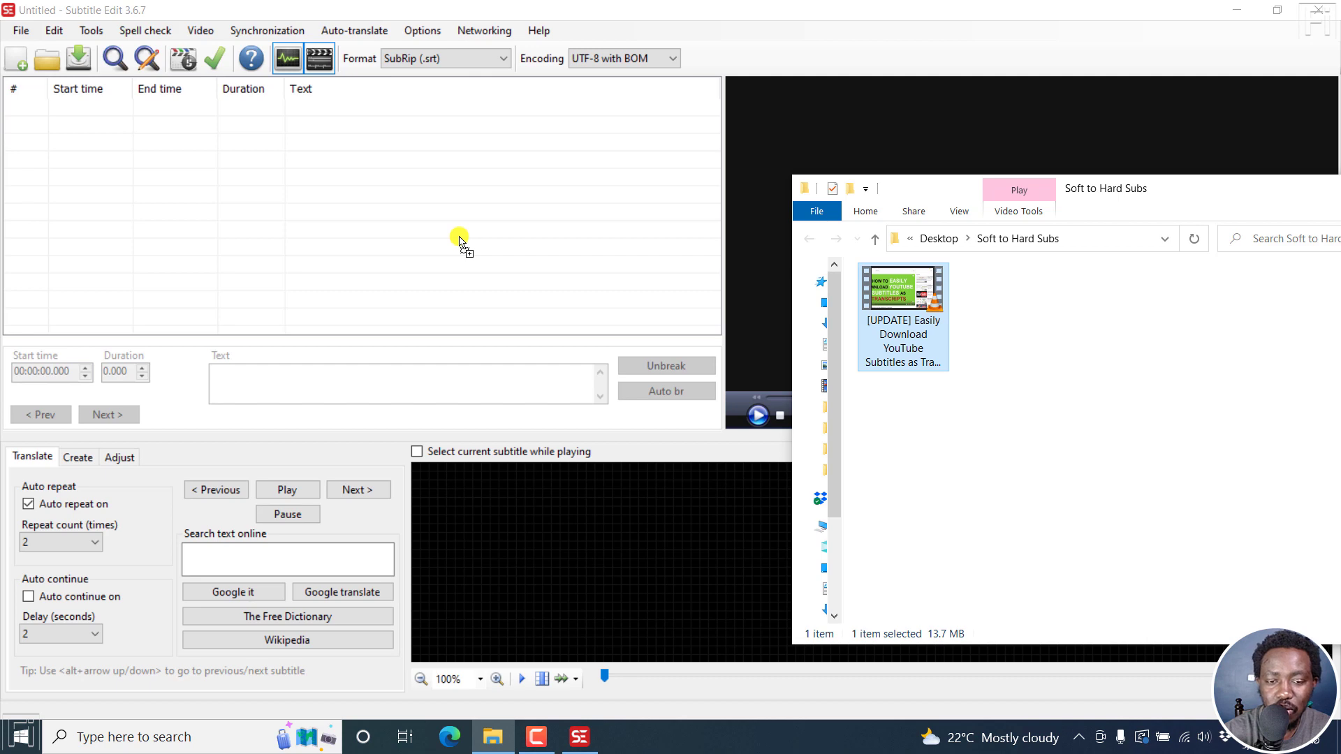
pyautogui.moveTo(460, 241); pyautogui.dragTo(459, 241)
pyautogui.click(618, 4)
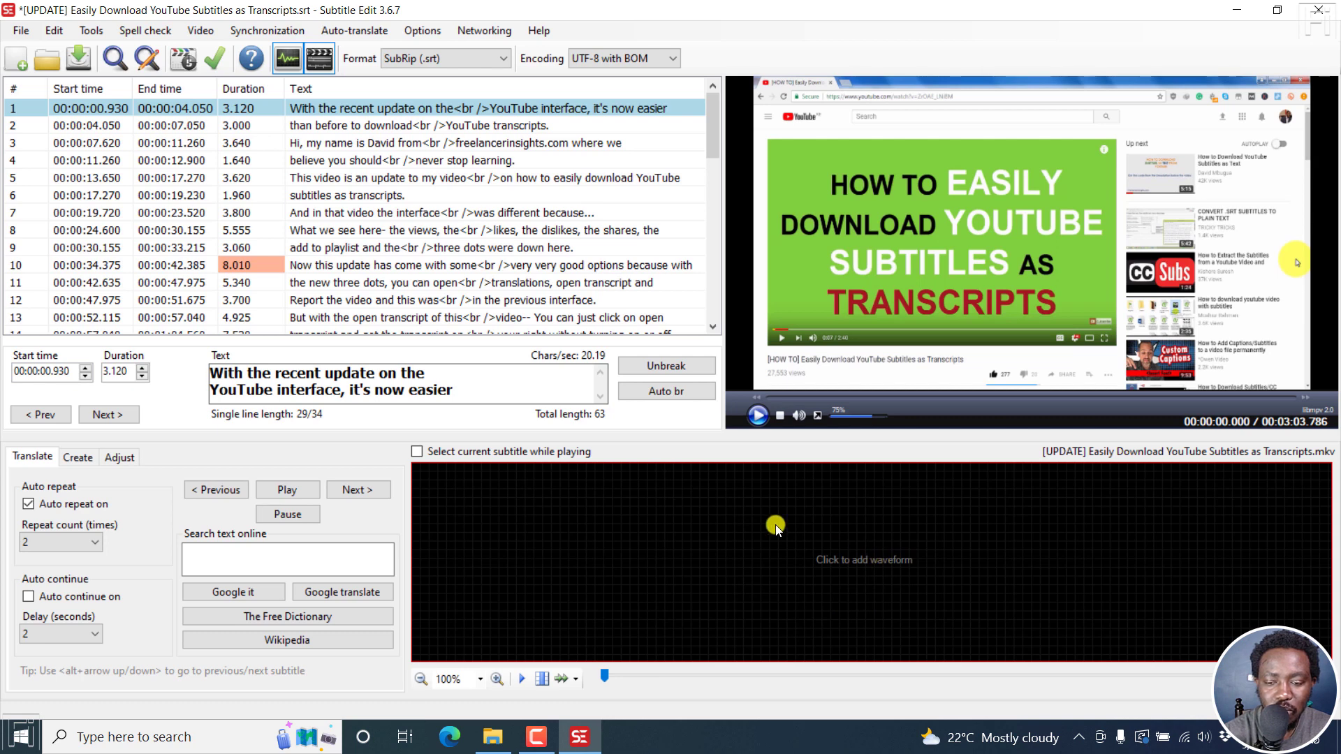
# Step: Generate the audio waveform, then seek within it and play around the first subtitle
pyautogui.click(863, 564)
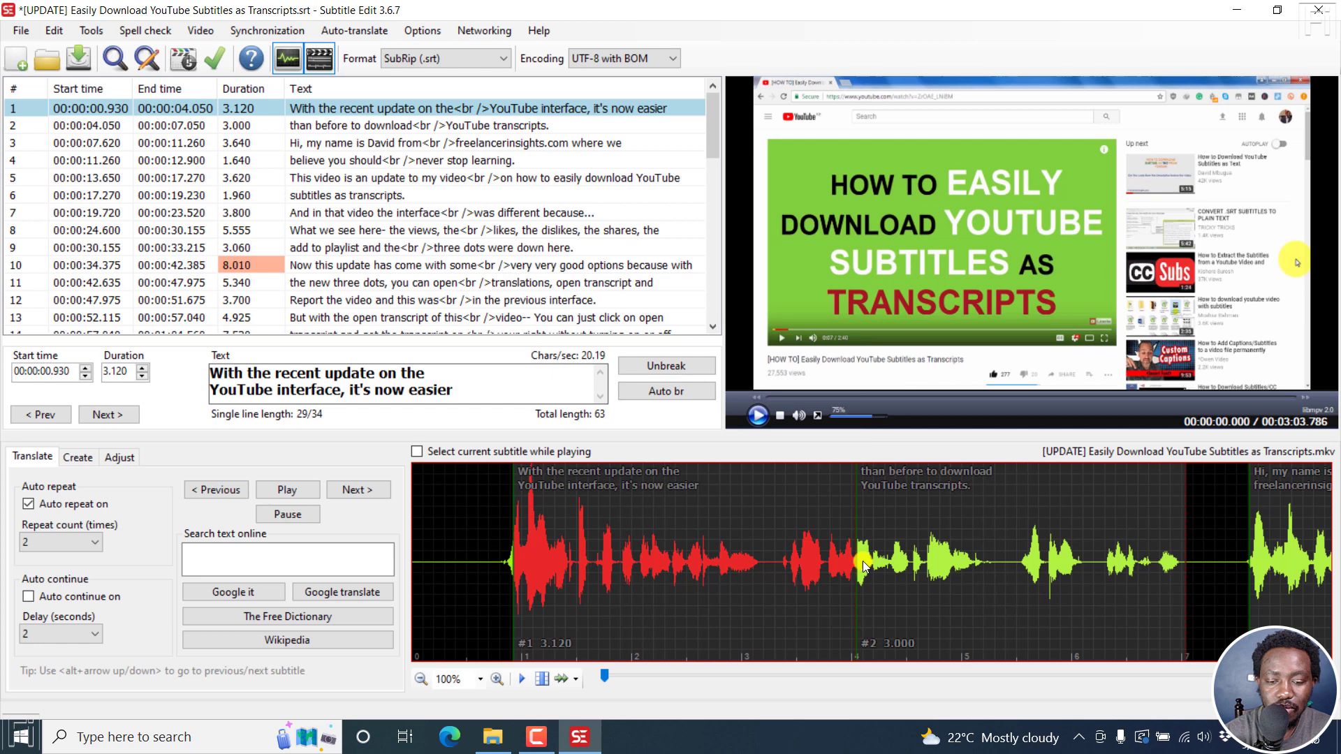
pyautogui.click(618, 522)
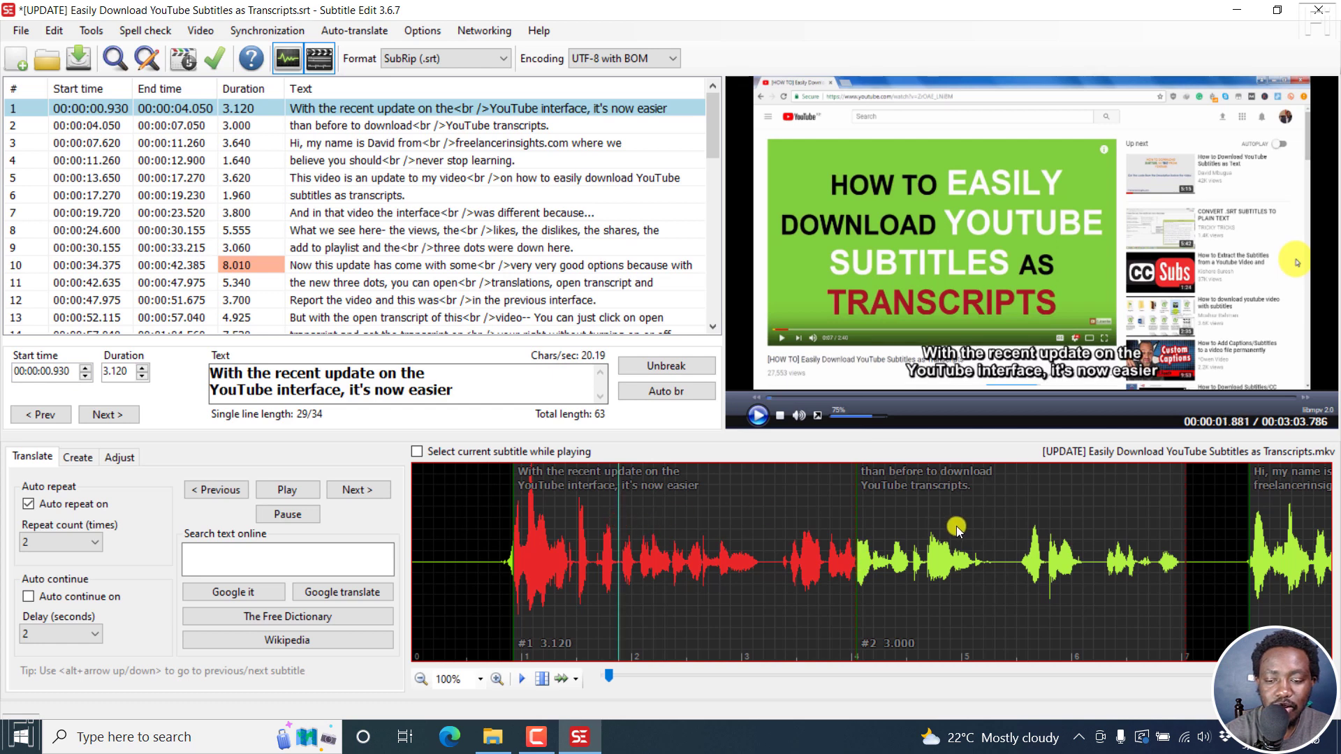
pyautogui.click(956, 529)
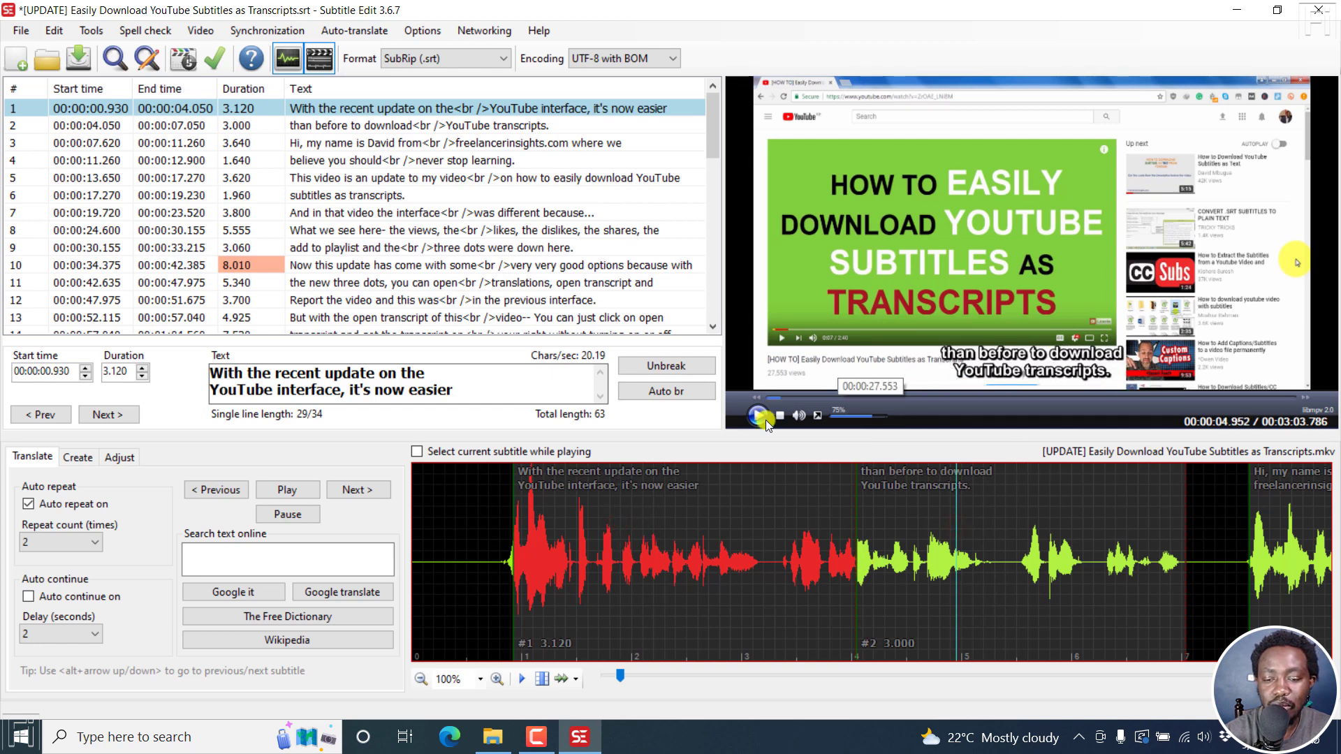
pyautogui.click(501, 500)
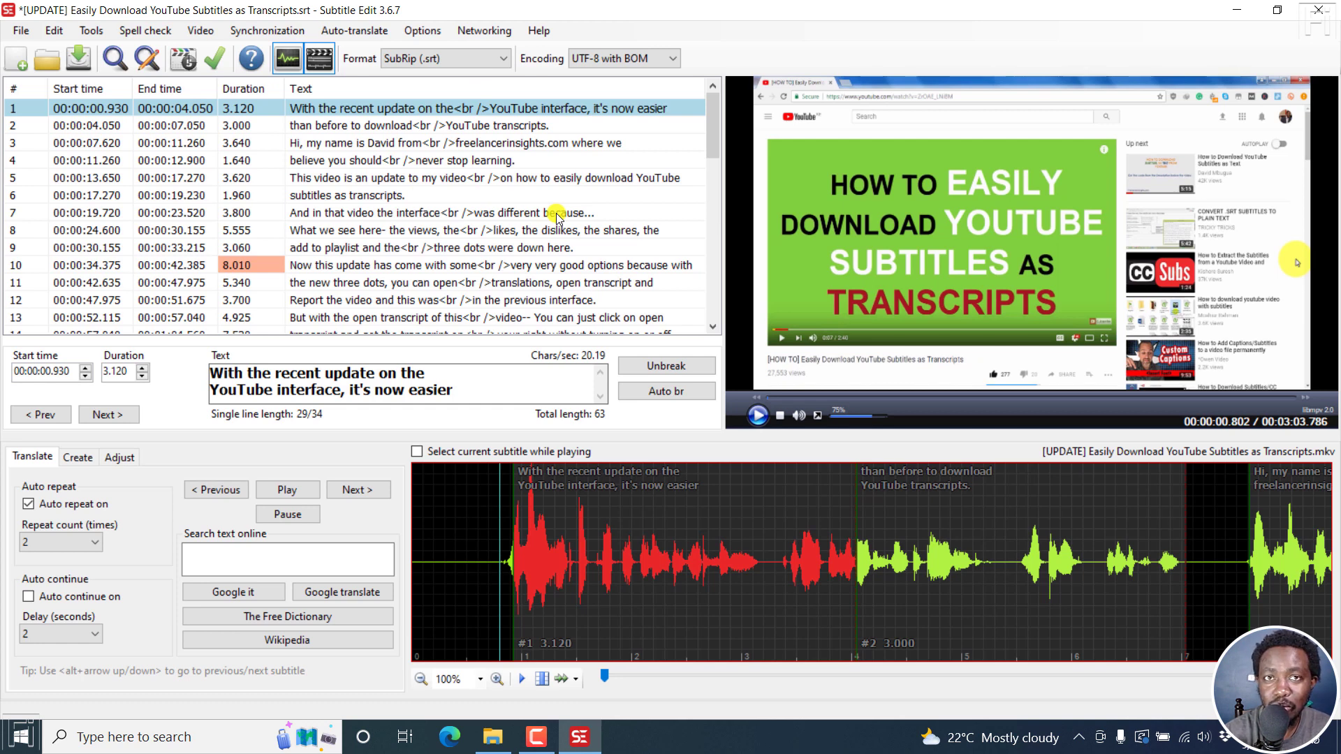
# Step: Open Generate video with burned-in sub, choose Arial as font family, and preview the result
pyautogui.click(198, 32)
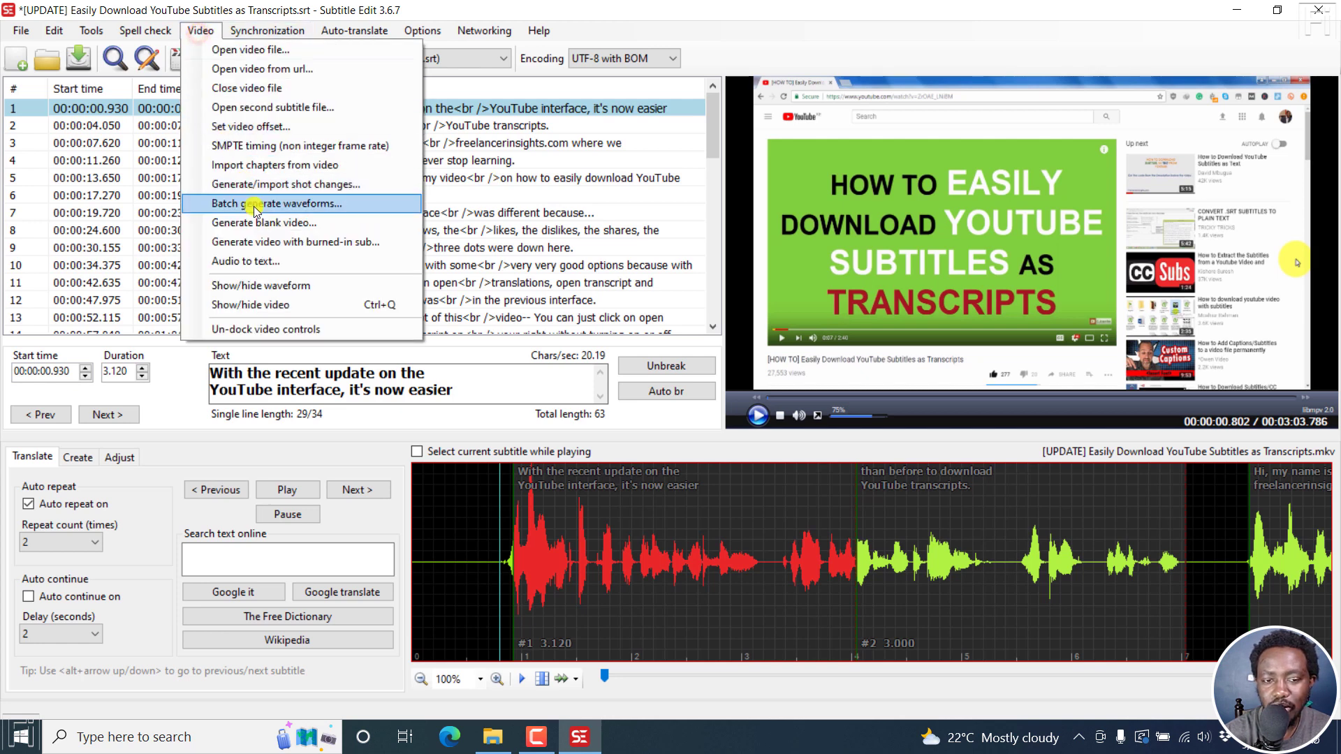
pyautogui.click(277, 242)
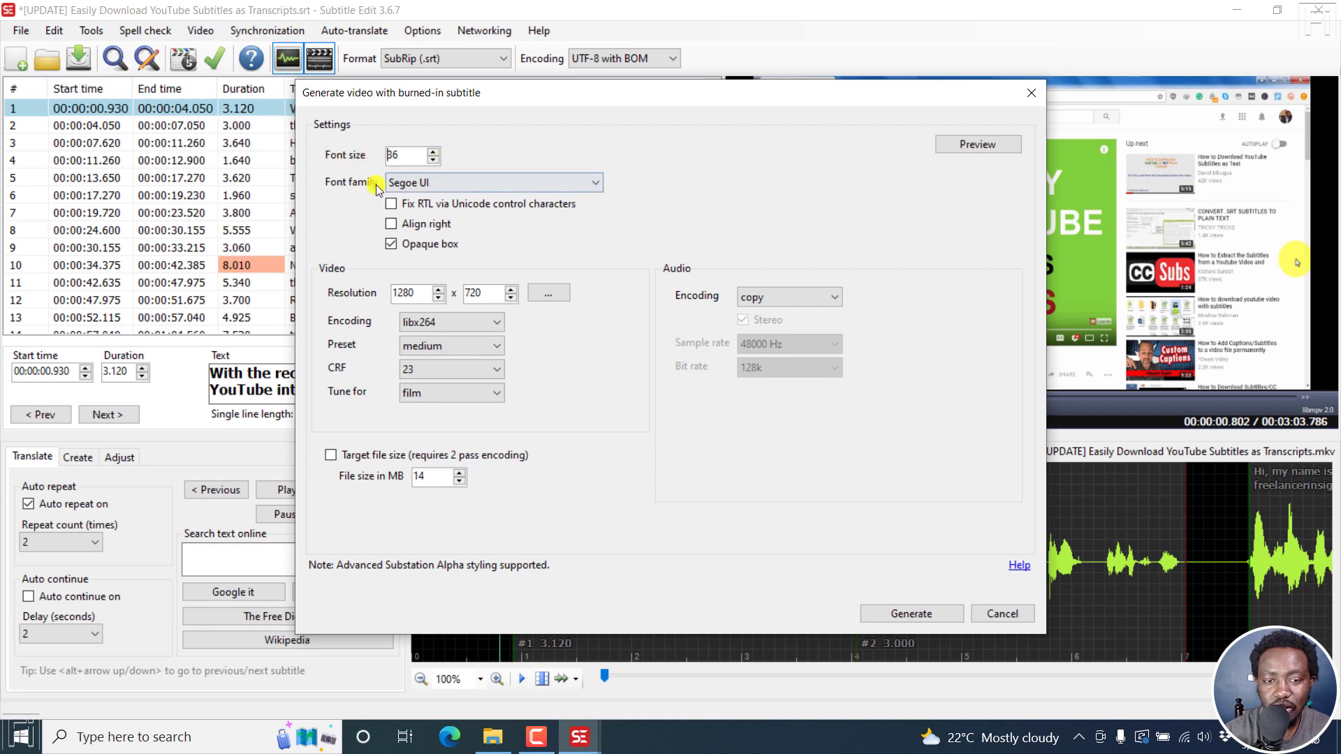
pyautogui.click(454, 184)
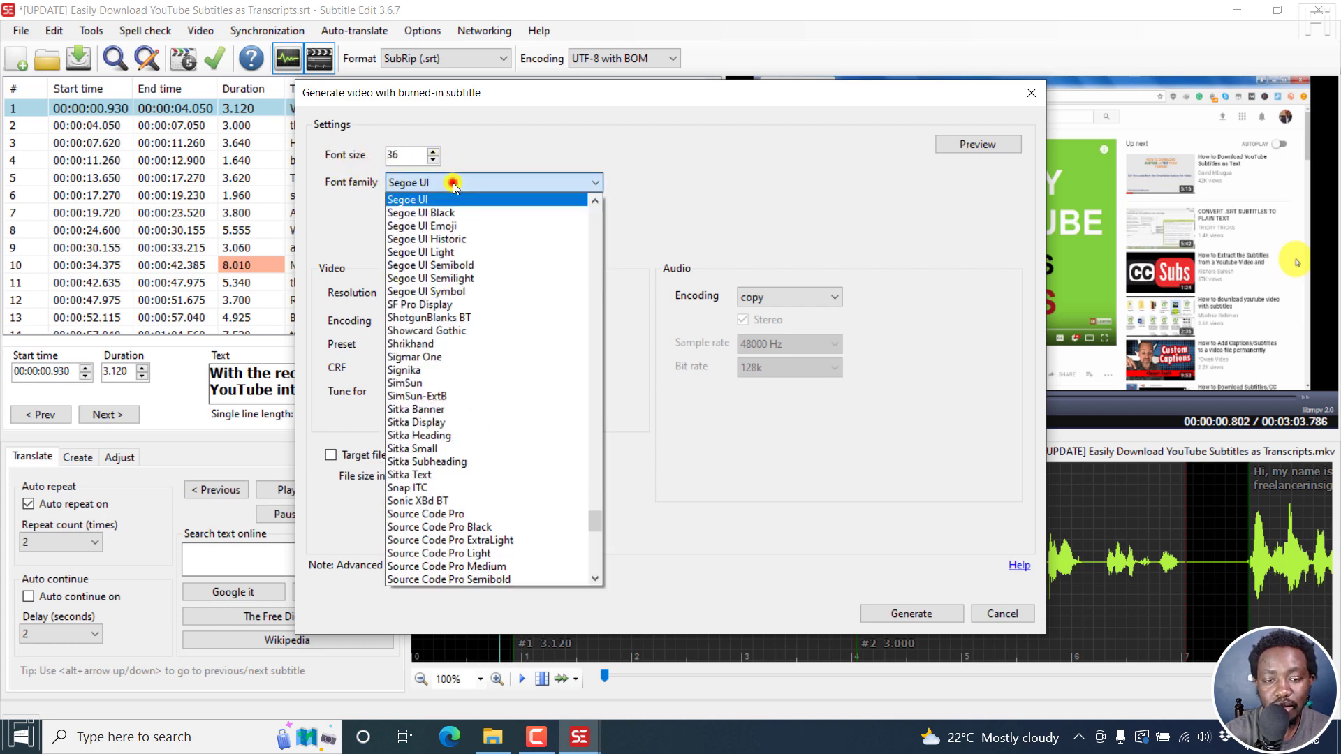
pyautogui.press('Home')
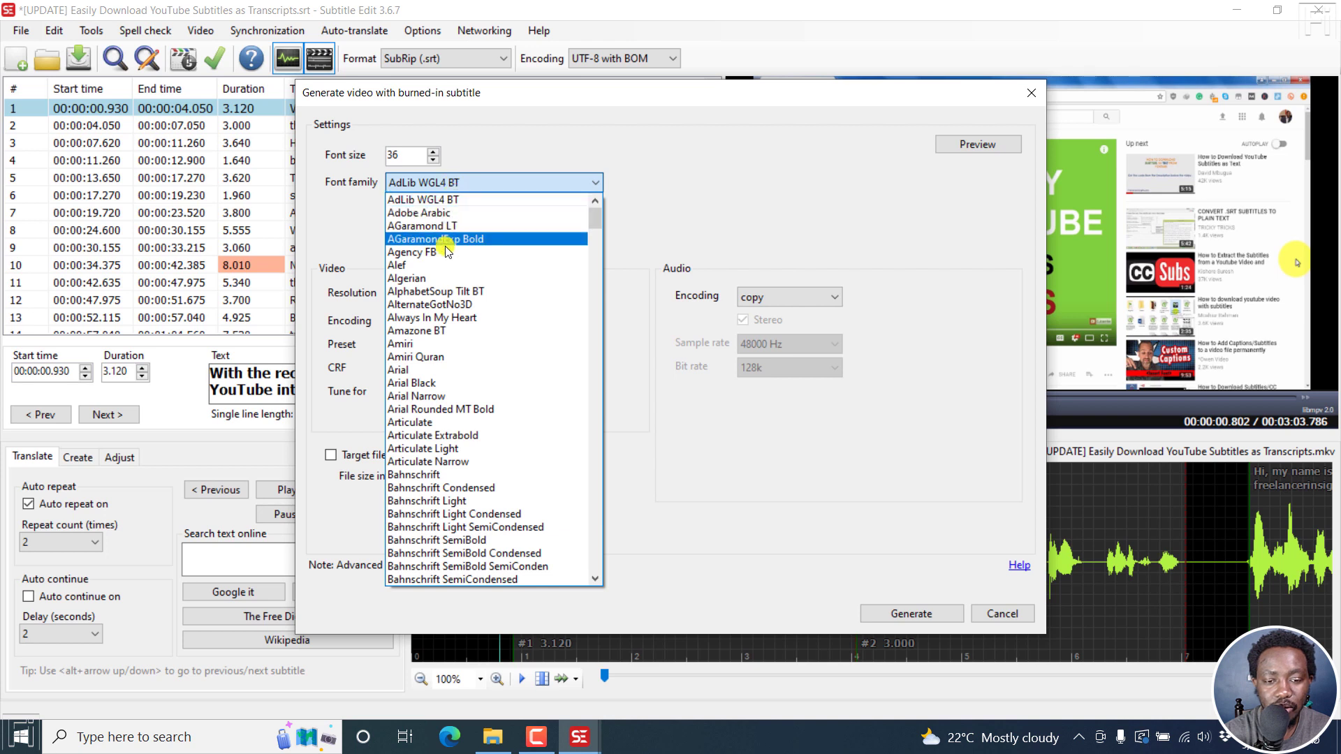
pyautogui.click(405, 370)
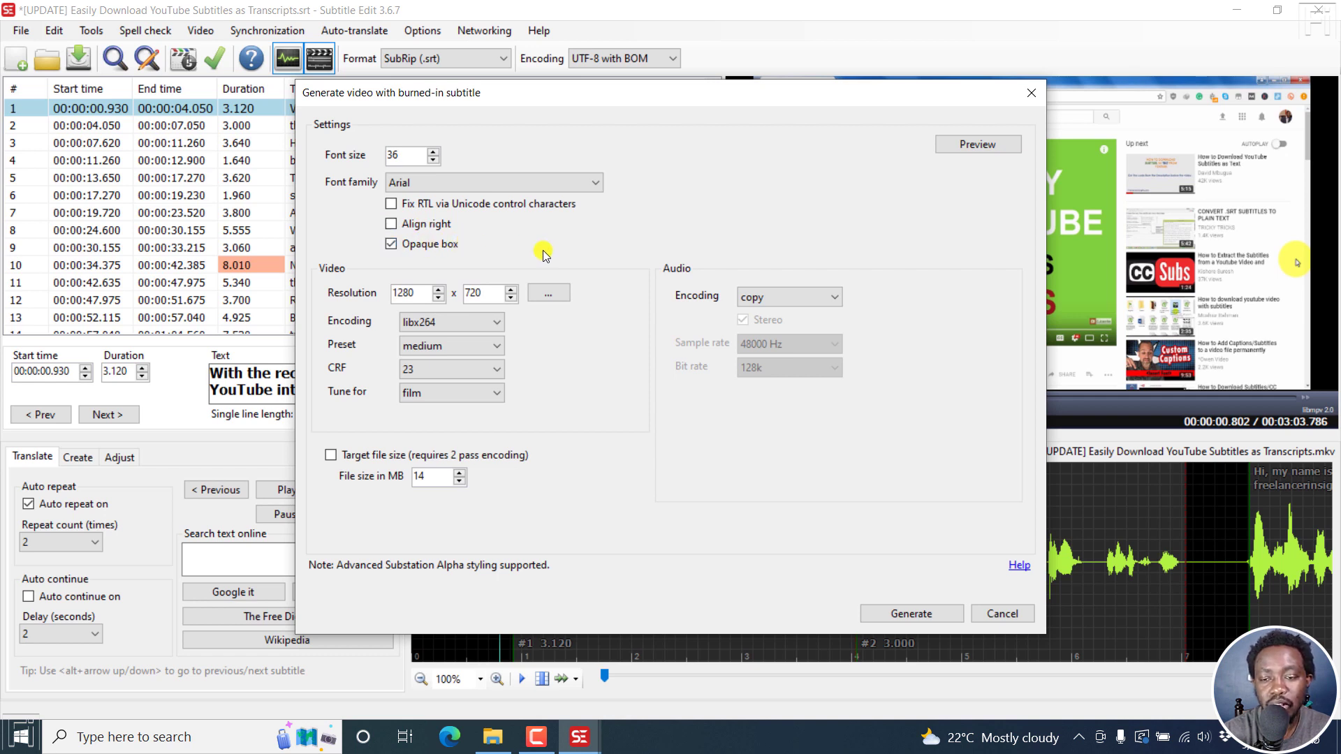
pyautogui.click(968, 144)
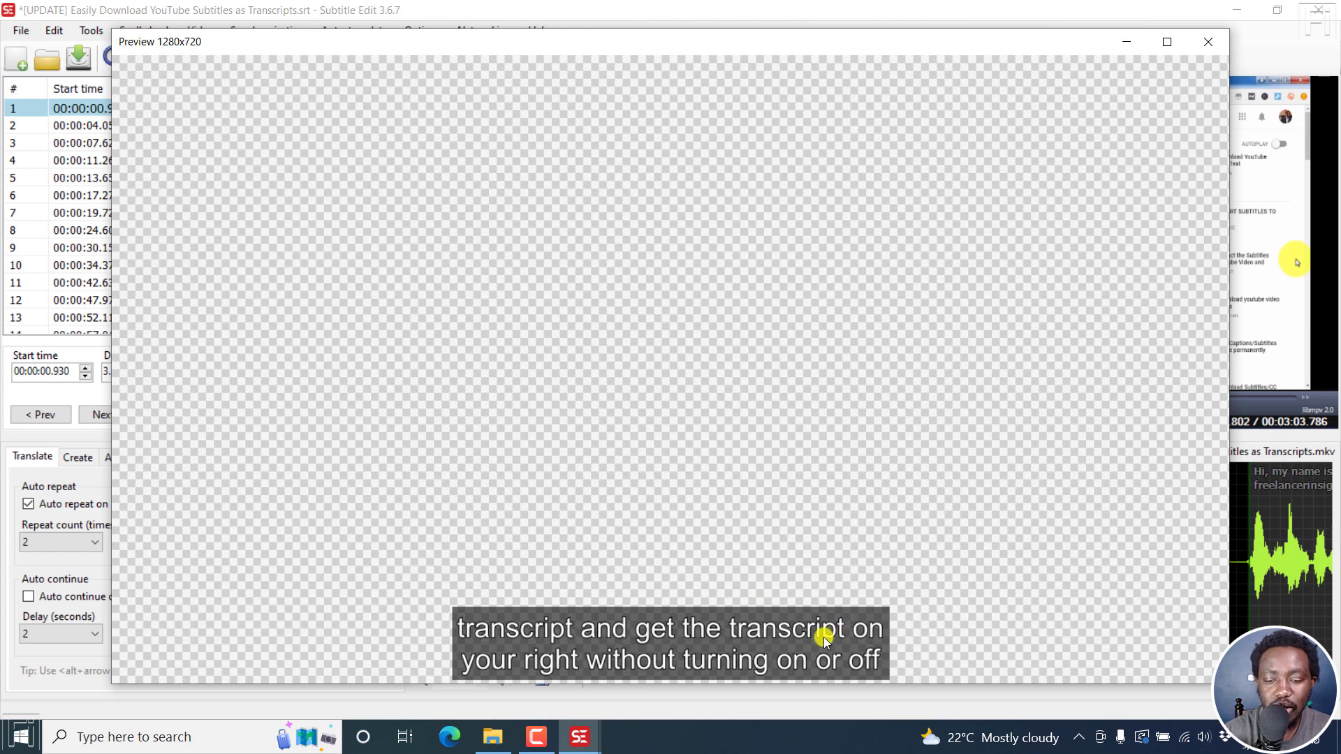
pyautogui.click(1208, 43)
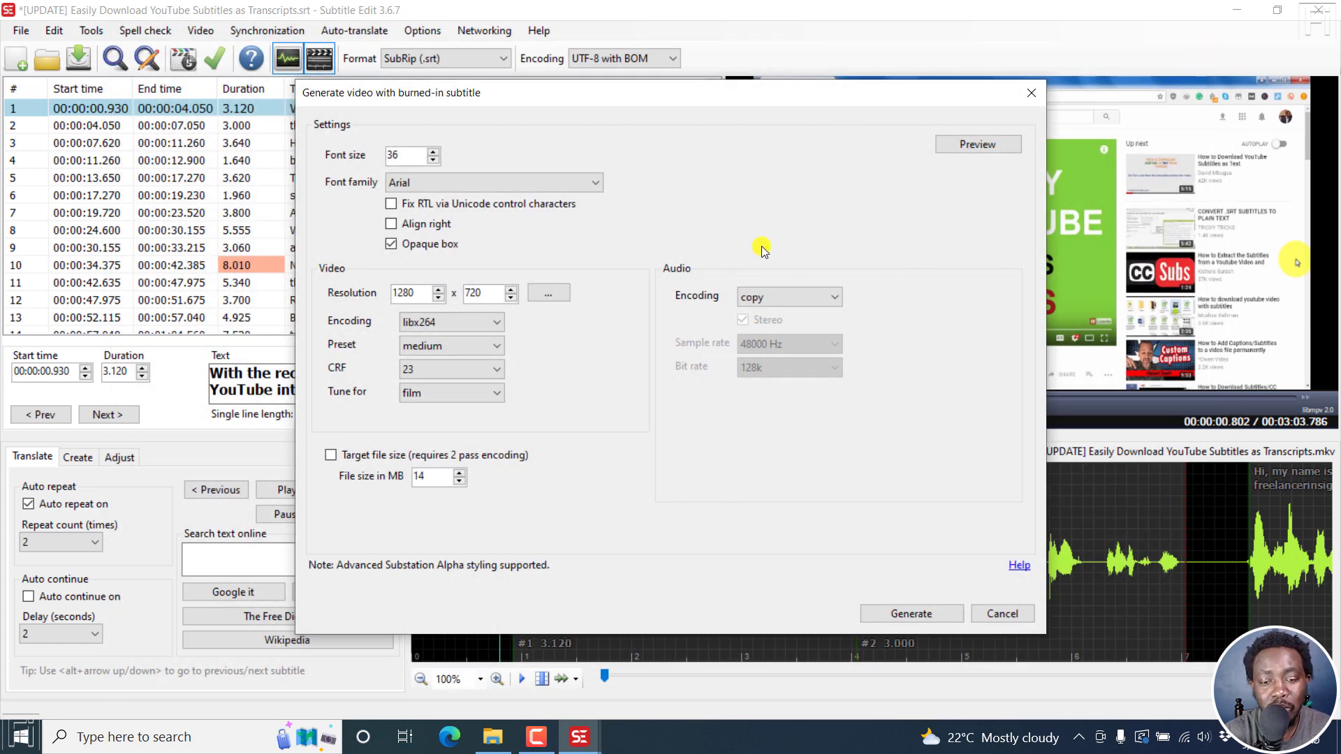
# Step: Generate the burned-in video as an MP4 and let the 1280x720 x264 encode finish
pyautogui.click(911, 614)
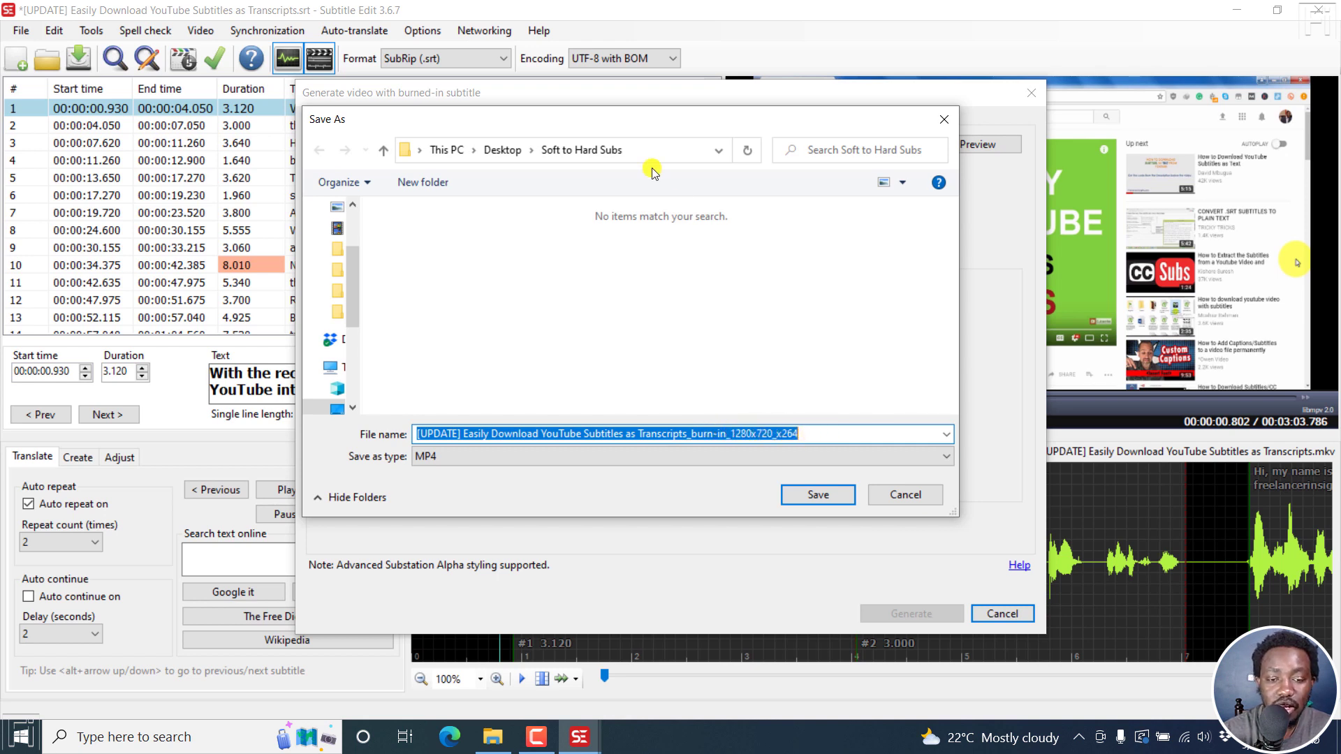
pyautogui.moveTo(555, 118)
pyautogui.mouseDown()
pyautogui.moveTo(766, 112)
pyautogui.moveTo(702, 106)
pyautogui.mouseUp()
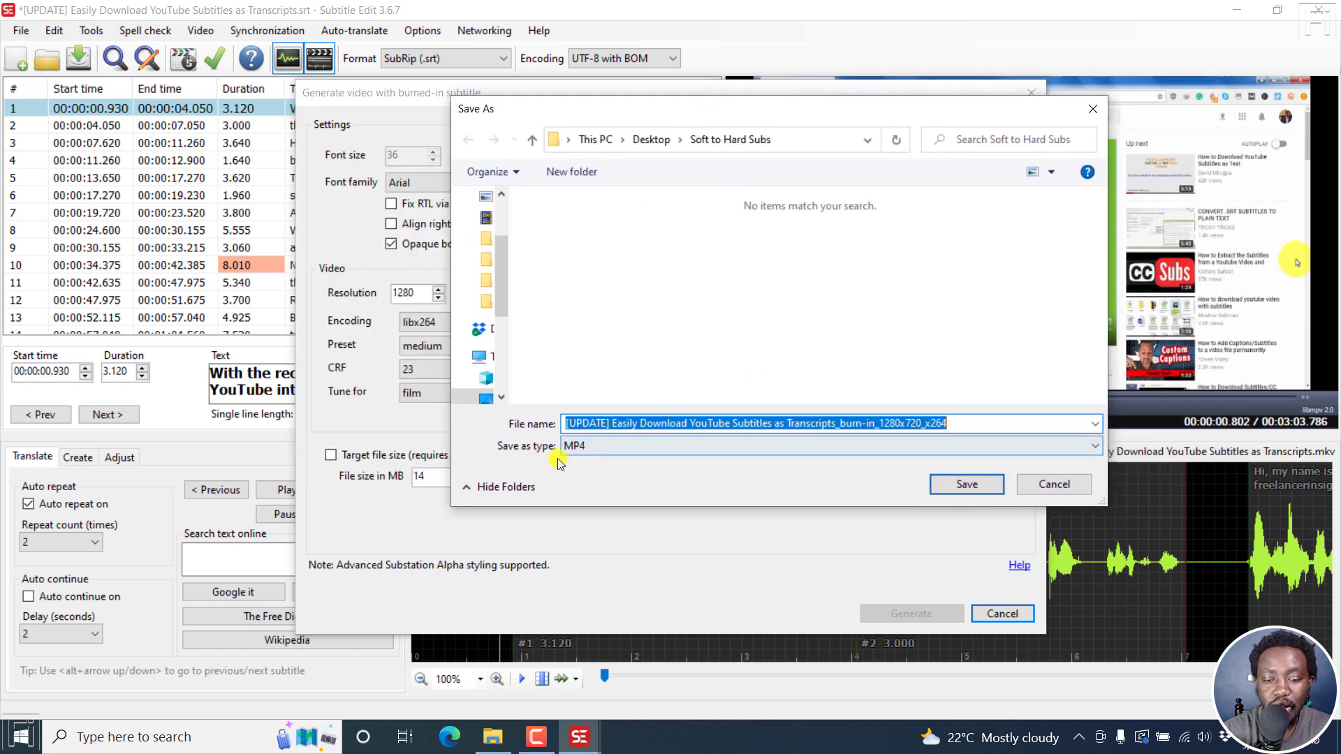
pyautogui.click(599, 448)
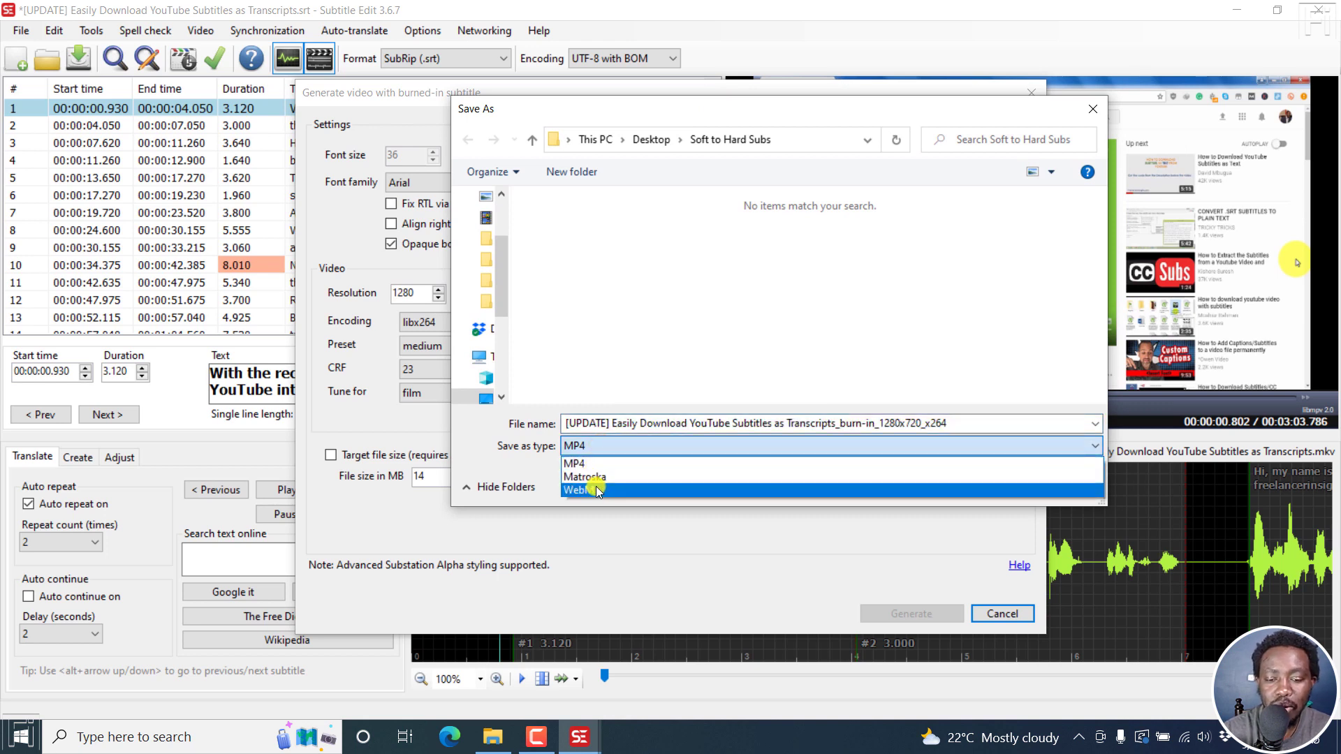
pyautogui.click(581, 449)
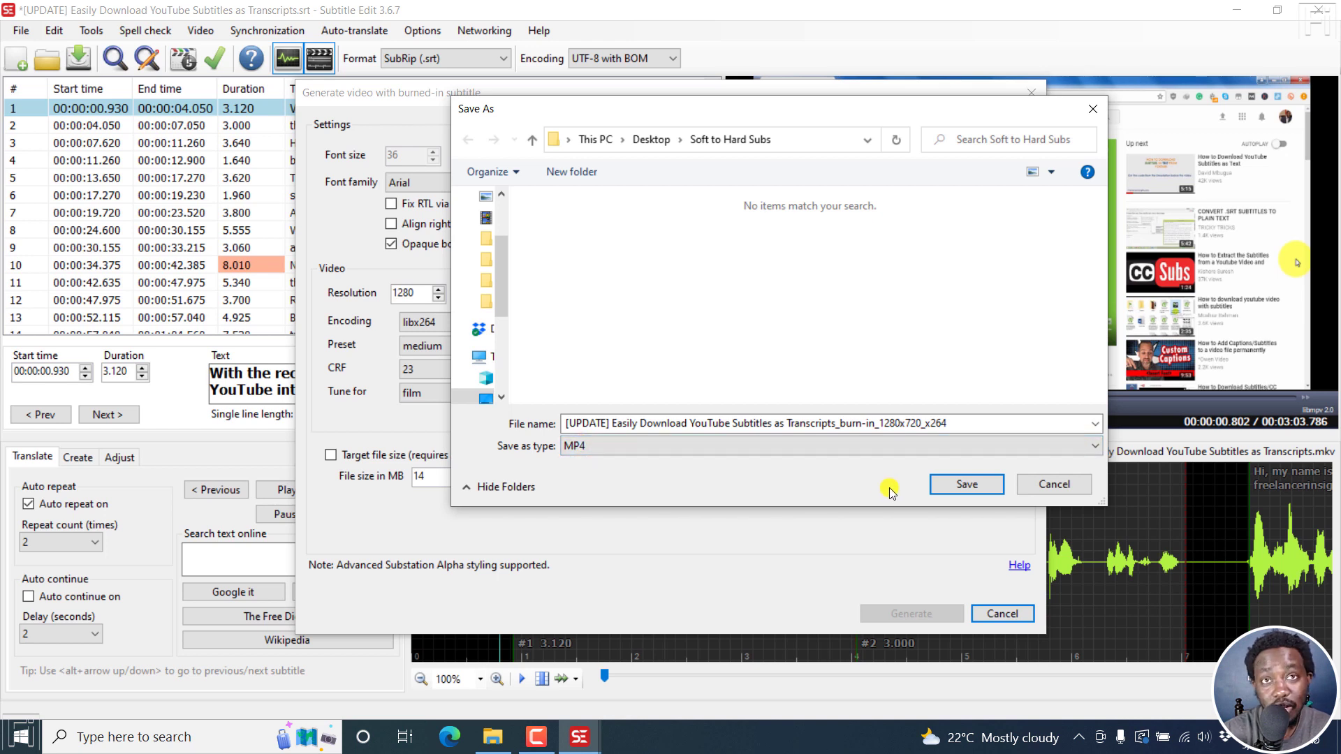
pyautogui.click(974, 486)
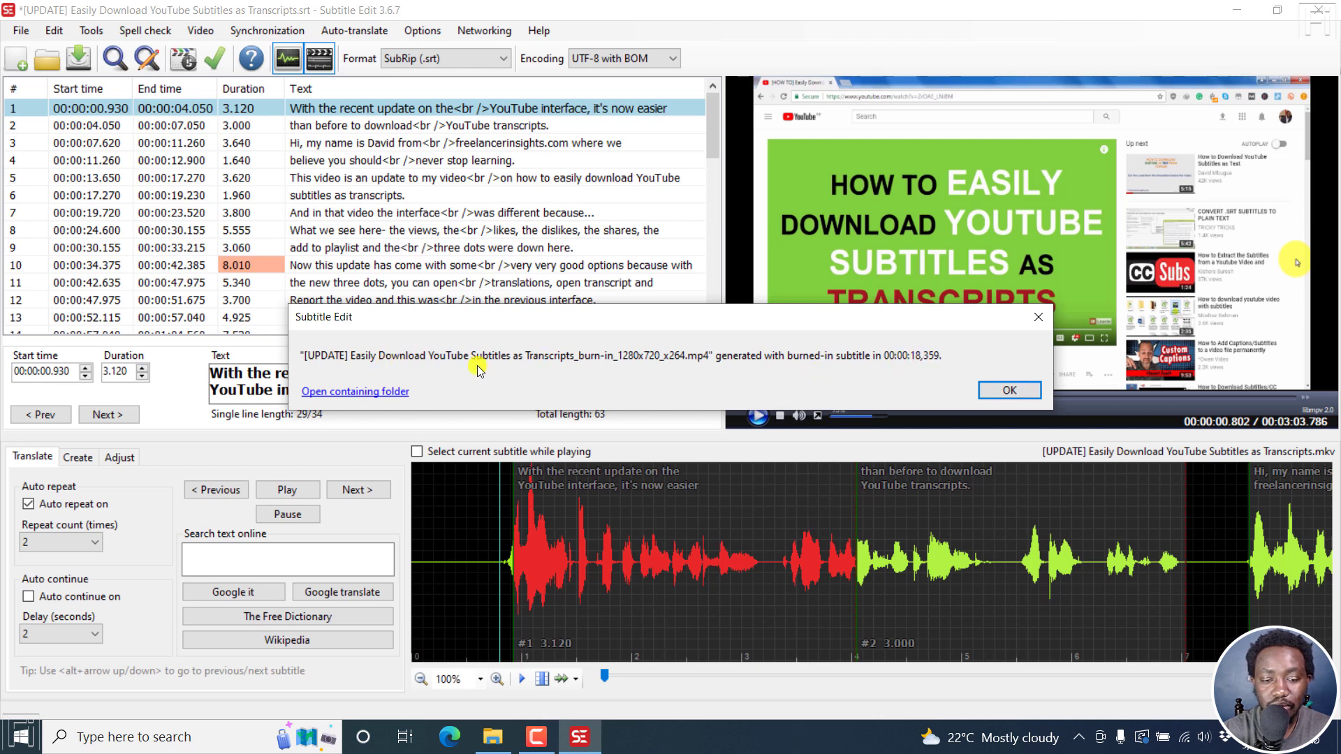
# Step: Open the output folder and play the new 24.1 MB MP4 in VLC
pyautogui.click(351, 392)
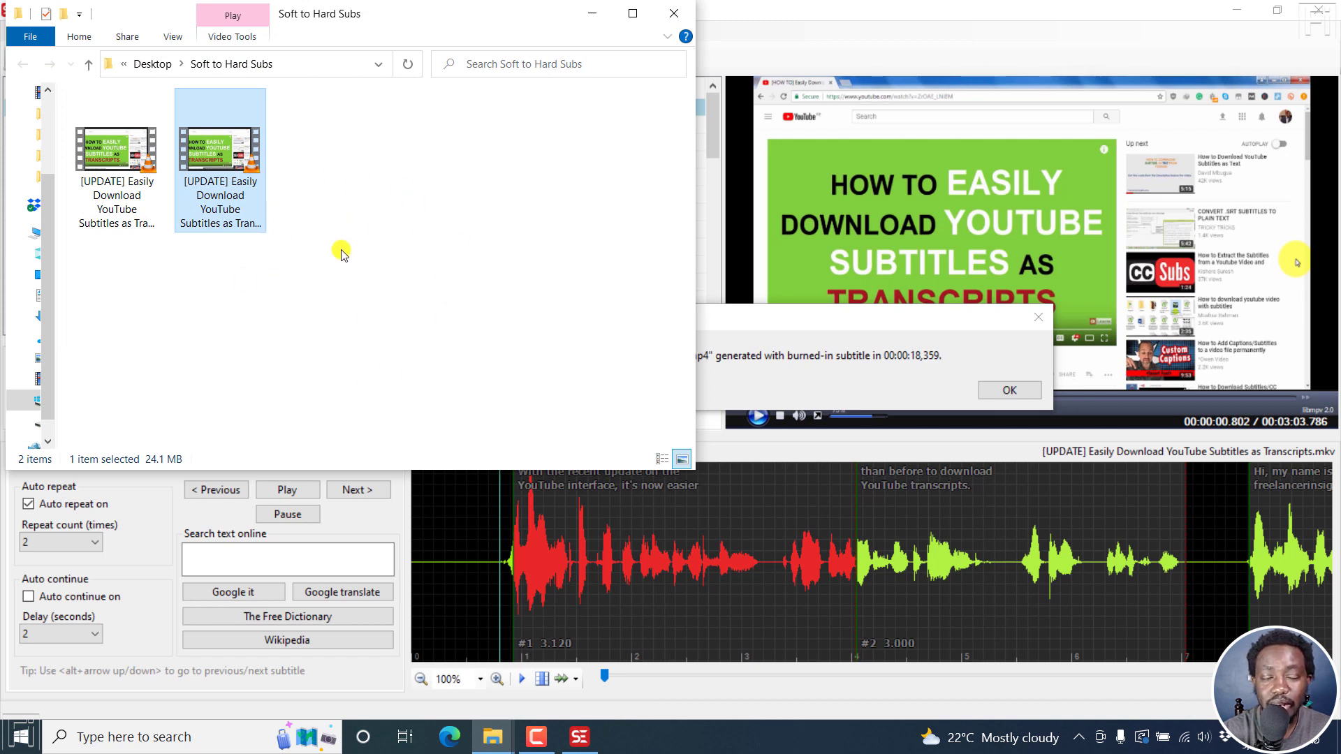
pyautogui.moveTo(260, 223)
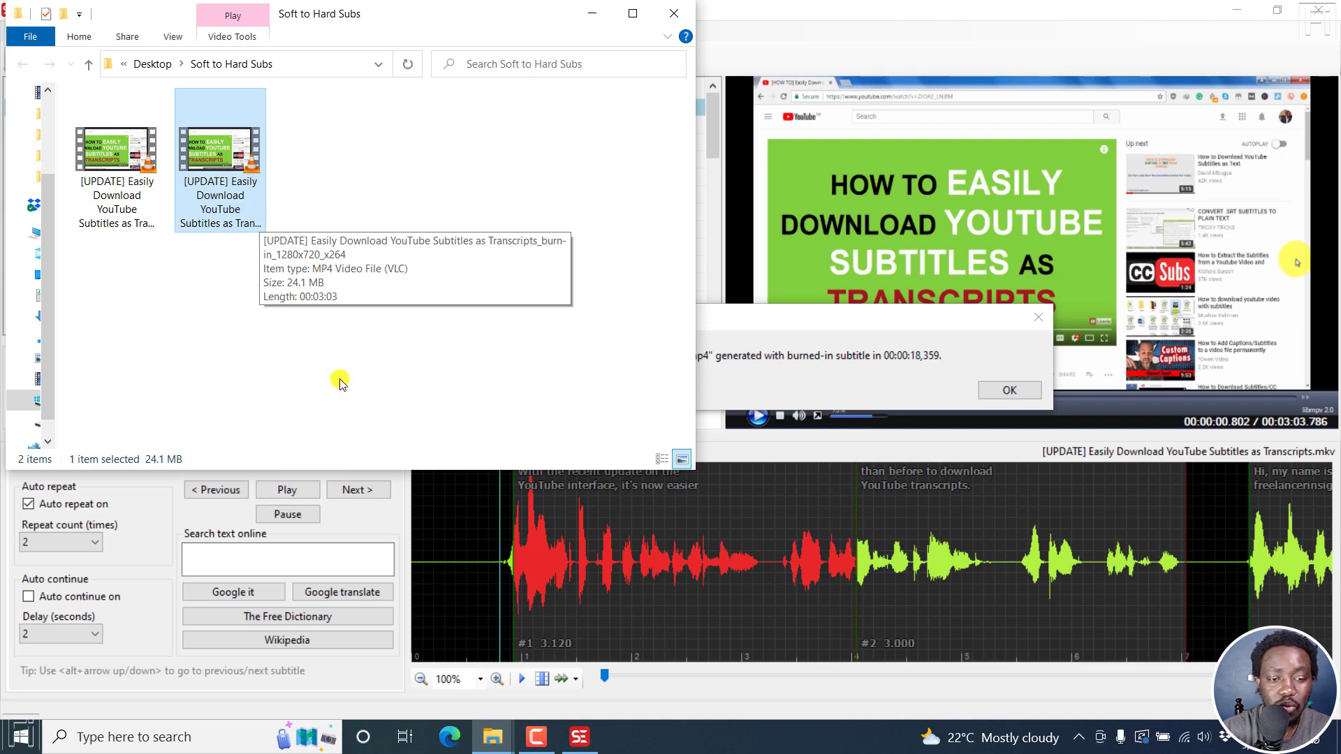
pyautogui.doubleClick(231, 183)
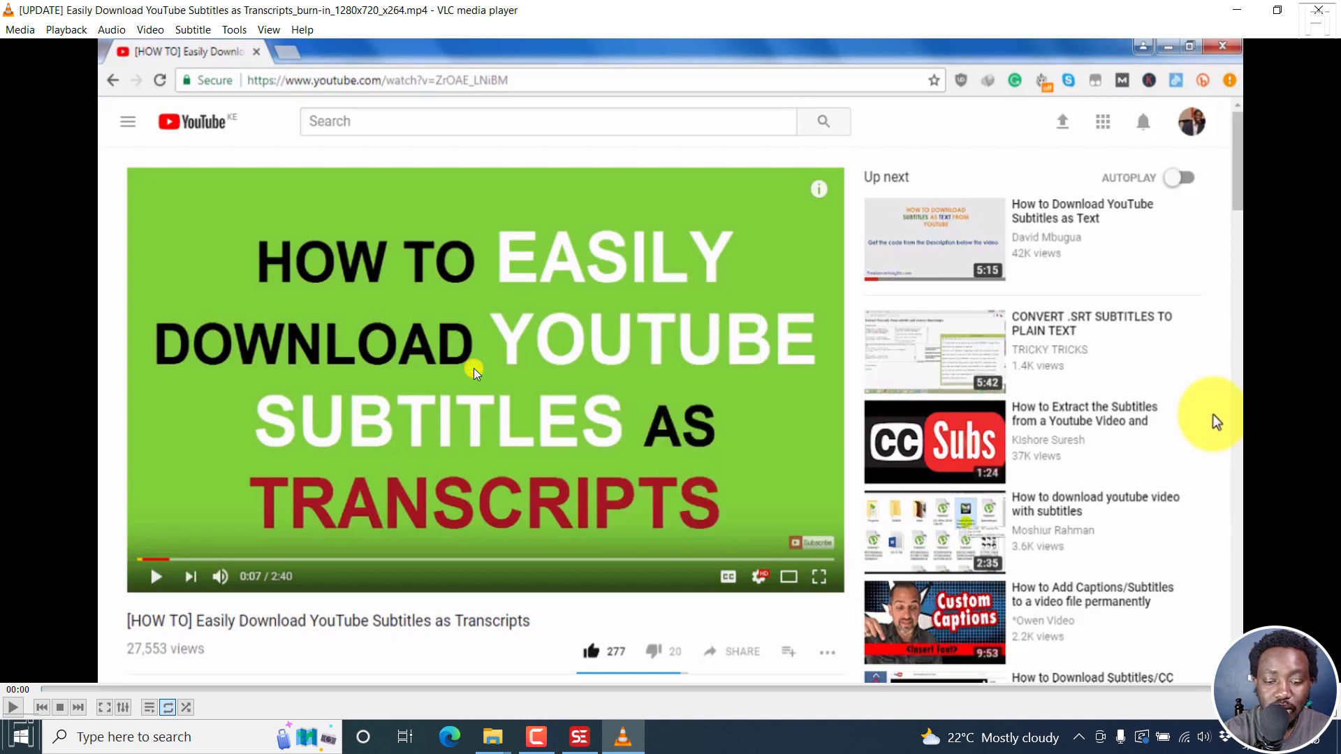
# Step: Pause the MP4 at 00:03 to confirm the English subtitle is burned into the picture
pyautogui.press('space')
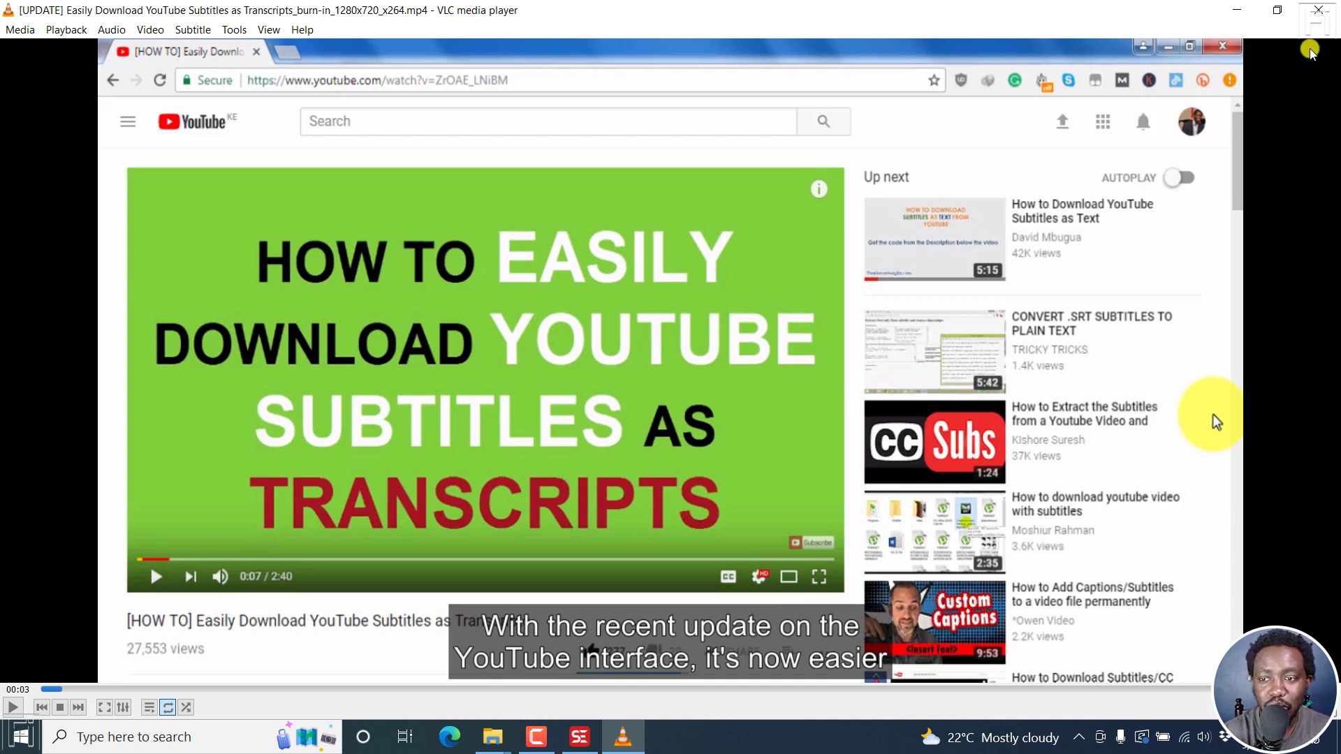
# Step: Close VLC and dismiss Subtitle Edit's burned-in subtitle completion message
pyautogui.click(1316, 13)
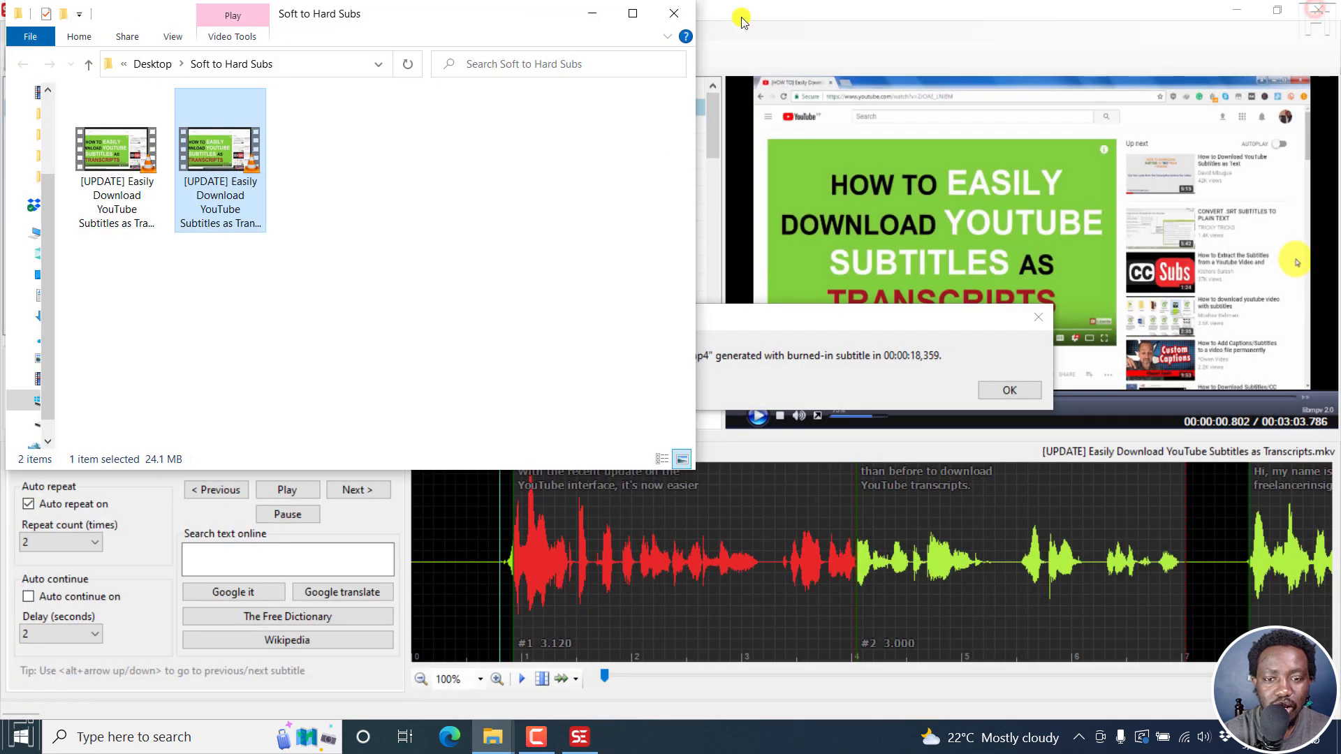
pyautogui.click(1037, 315)
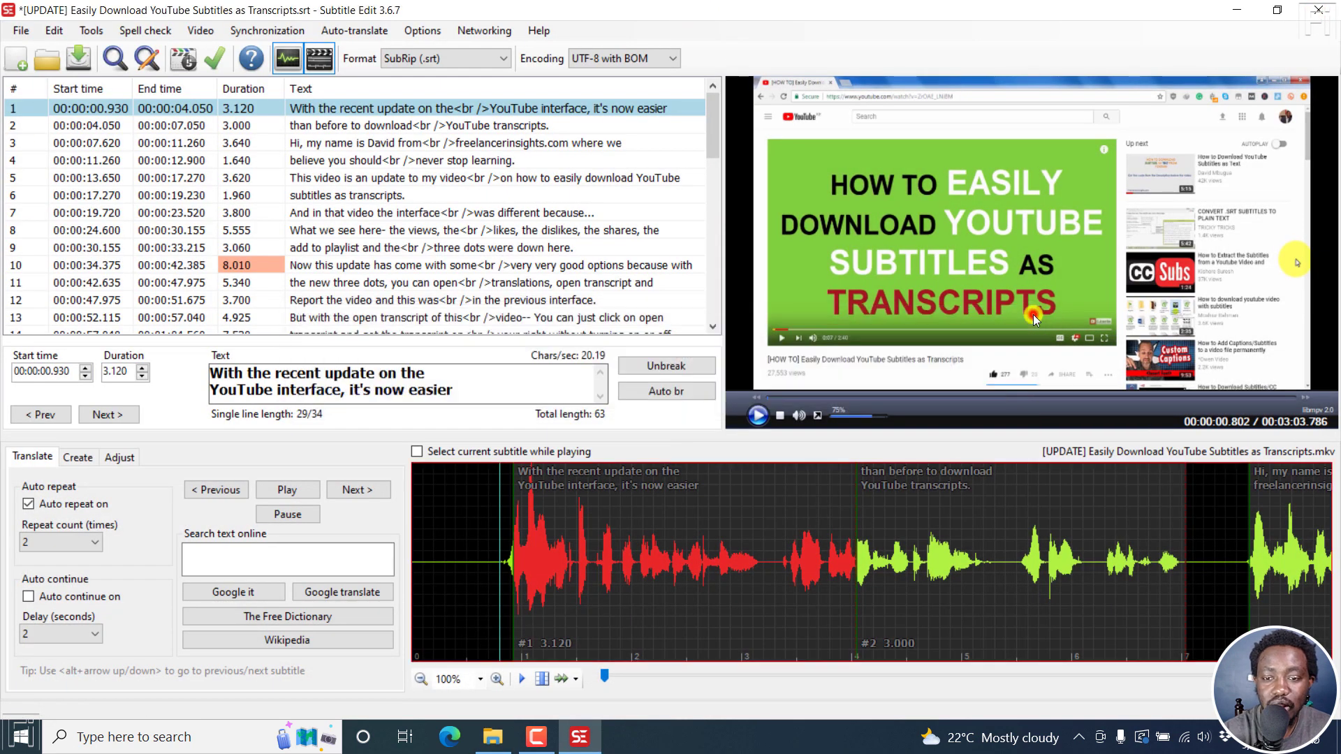